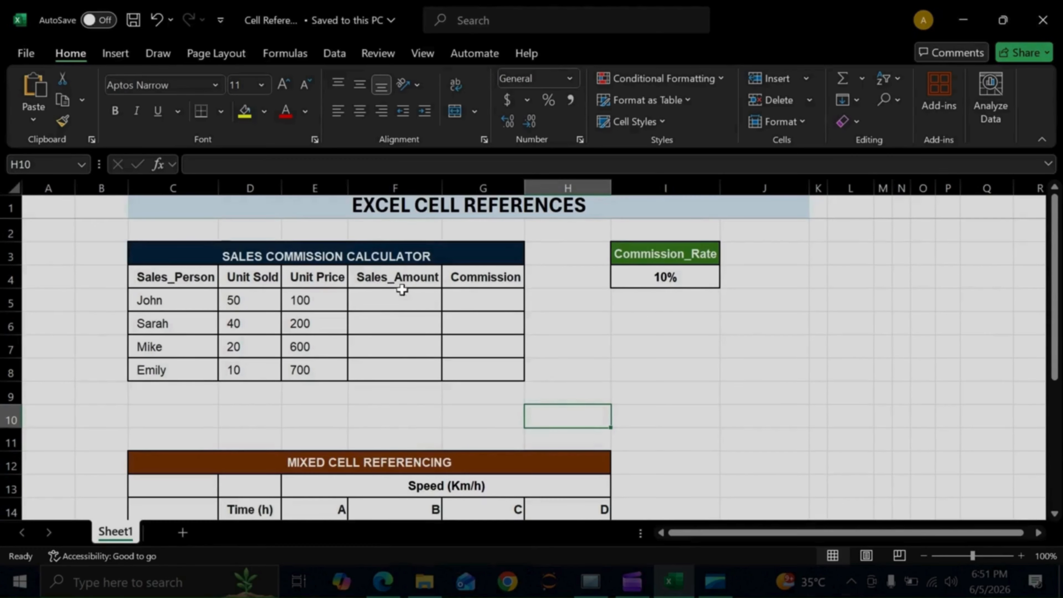
Enter the formula =D5*E5 in F5 to multiply the first salesperson's units sold by the unit price.
{"action": "double_click", "coordinate": [369, 302]}
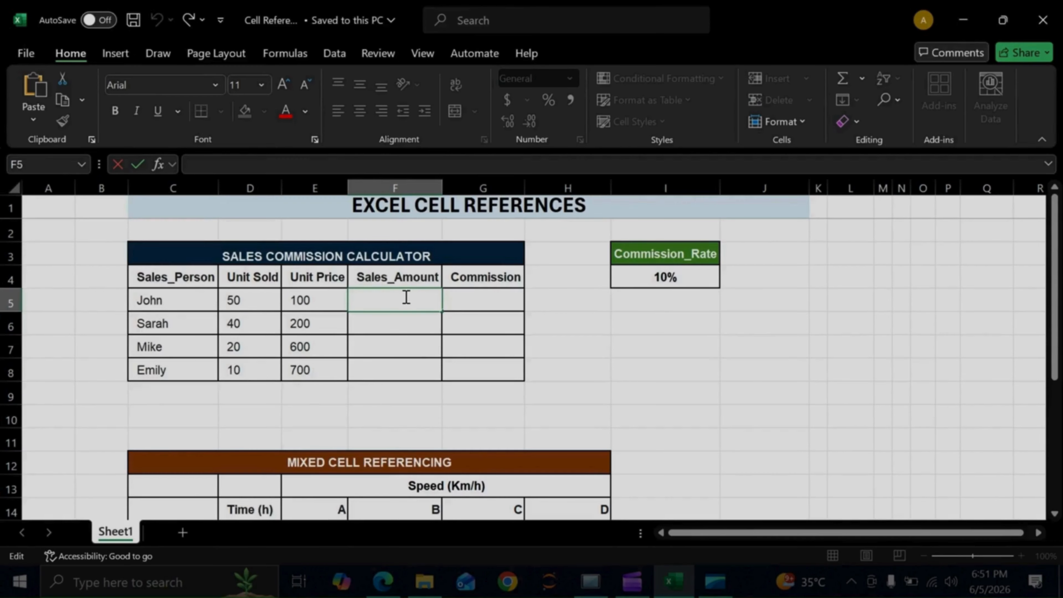
{"action": "type", "text": "="}
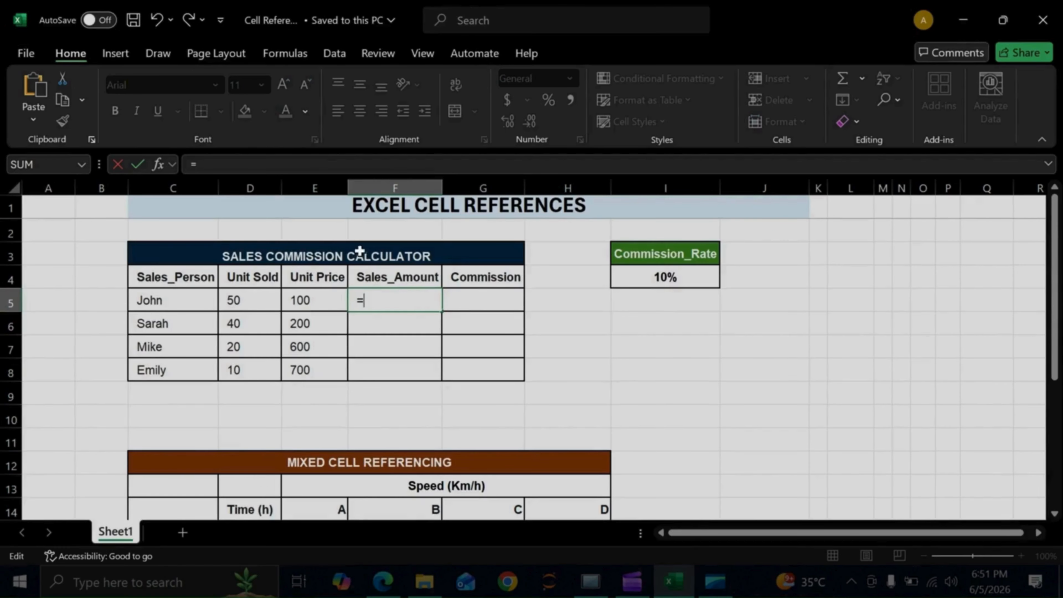
{"action": "left_click", "coordinate": [260, 302]}
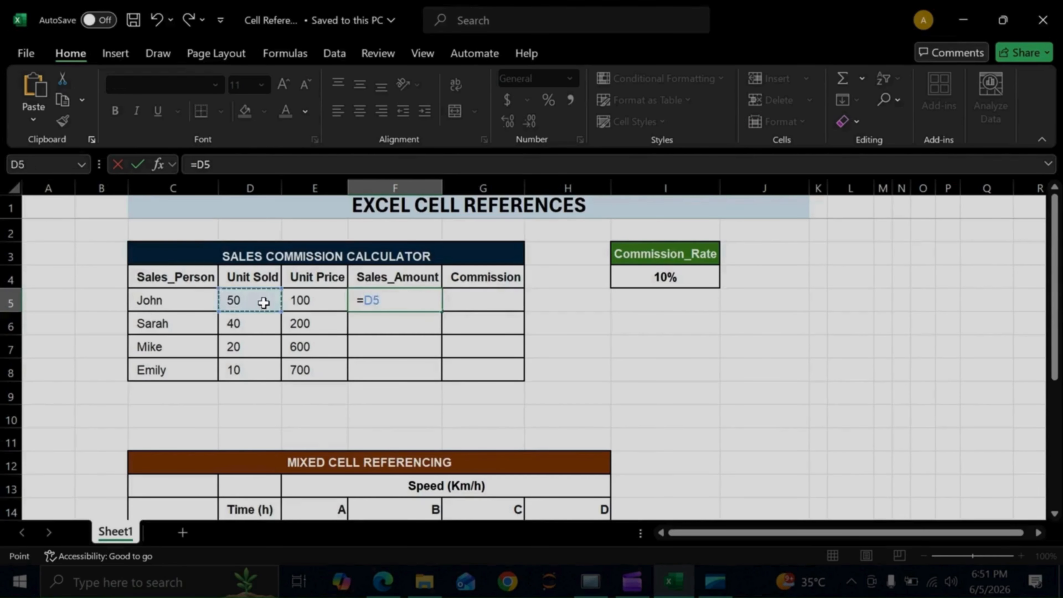
{"action": "type", "text": "*"}
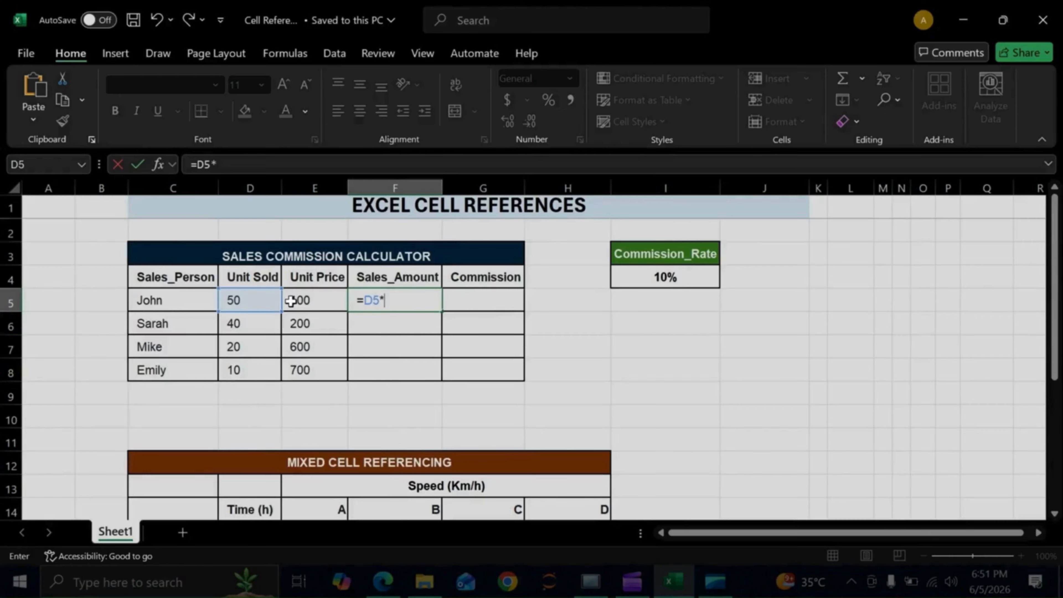
{"action": "left_click", "coordinate": [295, 321]}
{"action": "left_click", "coordinate": [325, 293]}
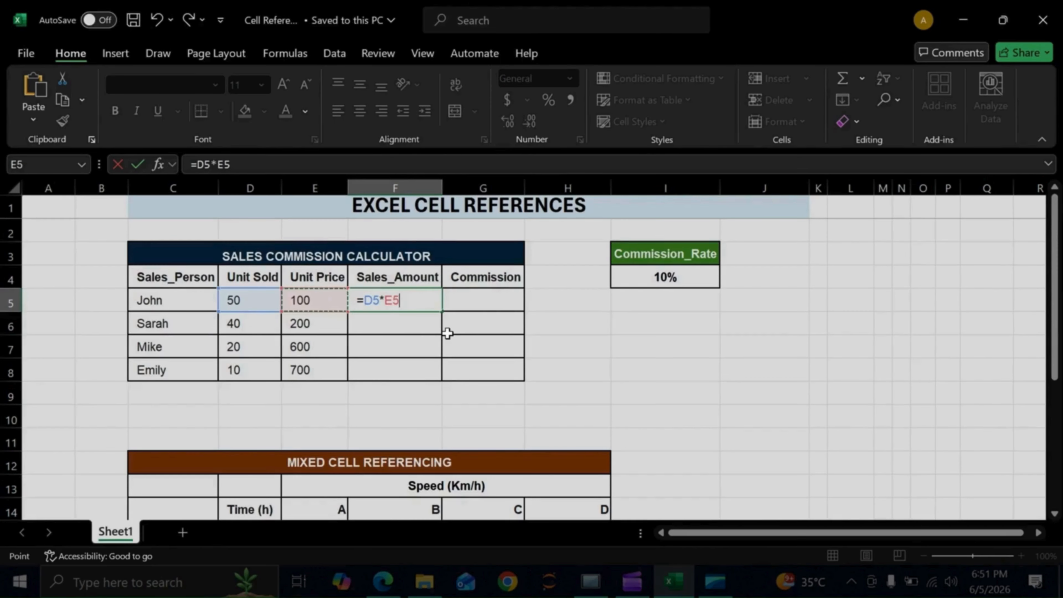
{"action": "key", "text": "Return"}
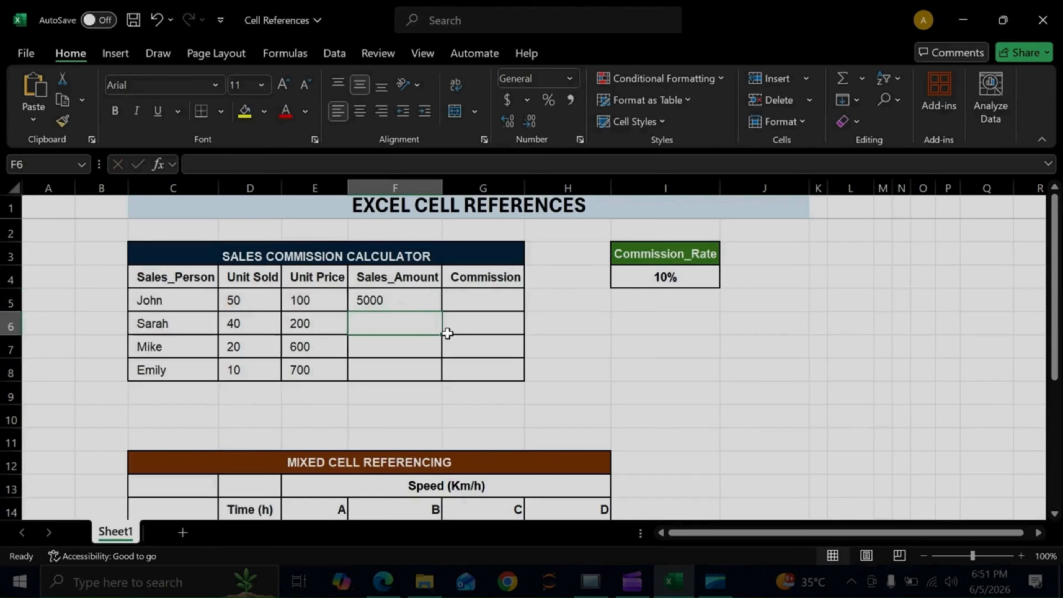
Auto-fill the Sales_Amount formula from F5 to the end of the table, and undo that fill.
{"action": "left_click", "coordinate": [431, 296]}
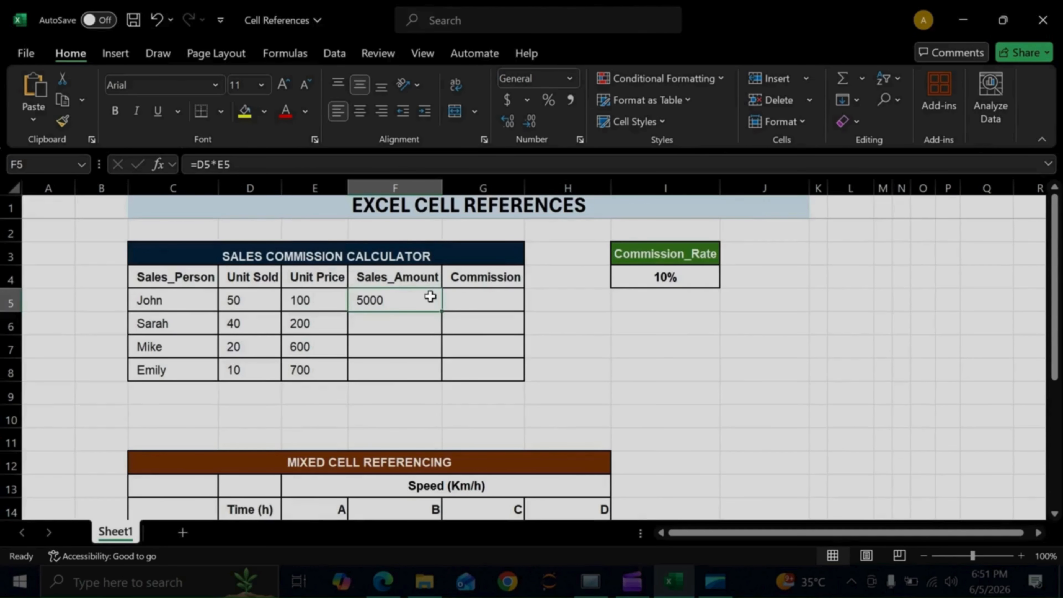
{"action": "double_click", "coordinate": [442, 310]}
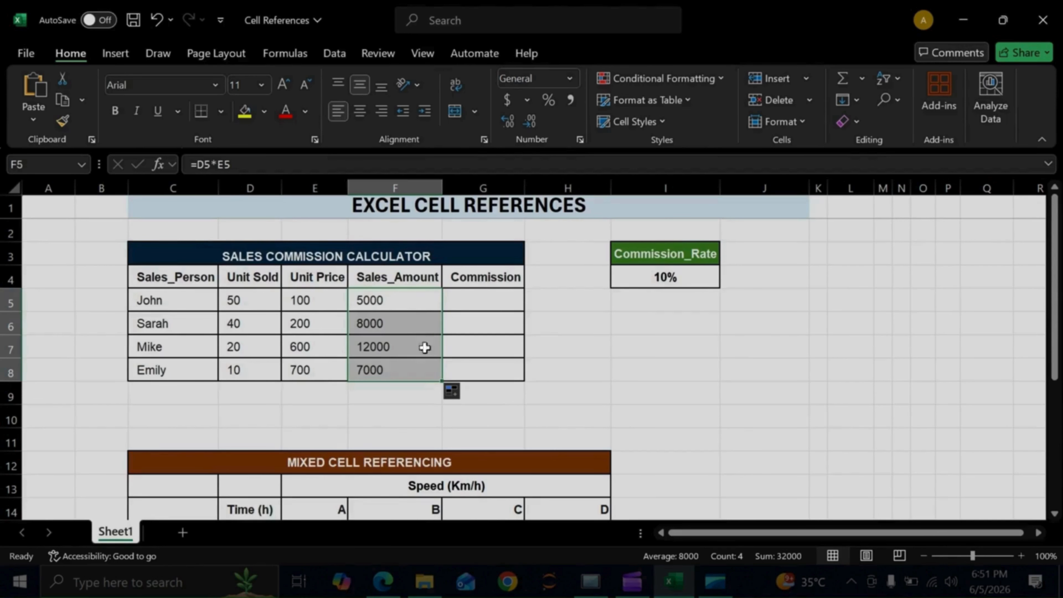
{"action": "left_click", "coordinate": [391, 301]}
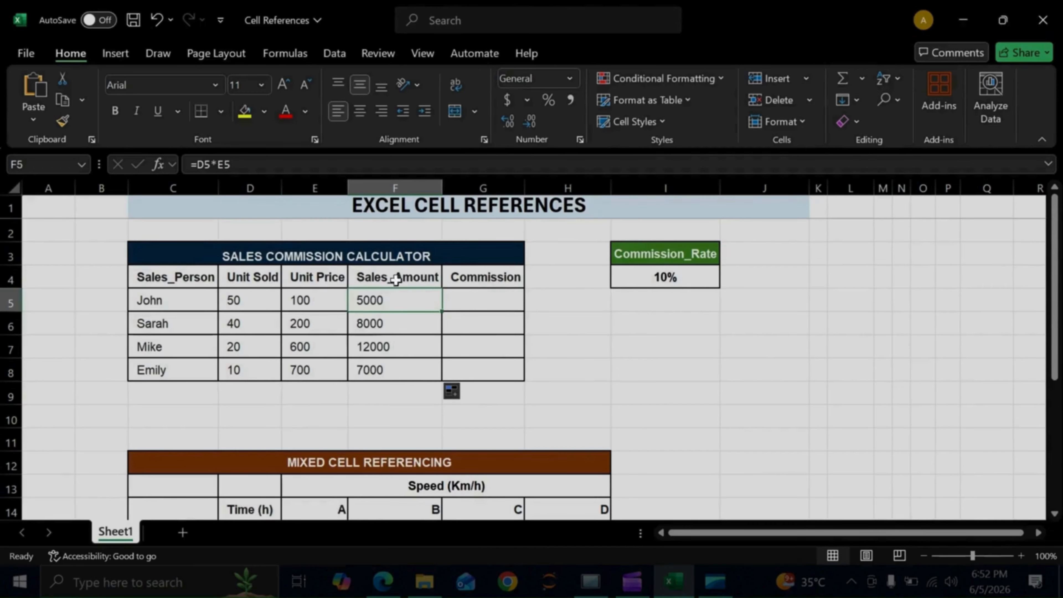
{"action": "key", "text": "ctrl+z"}
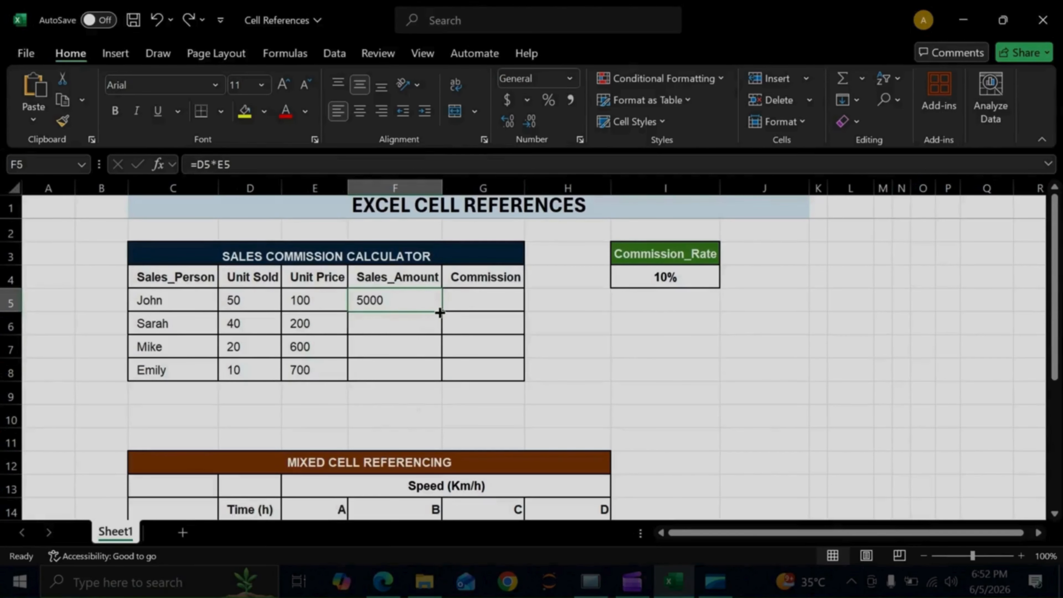
Fill the Sales_Amount formula from F5 down through F8.
{"action": "left_click_drag", "start_coordinate": [442, 312], "coordinate": [440, 386]}
Enter =FORMULATEXT(F5) in H5 and fill it down through H8 to show each Sales_Amount formula as text.
{"action": "double_click", "coordinate": [568, 306]}
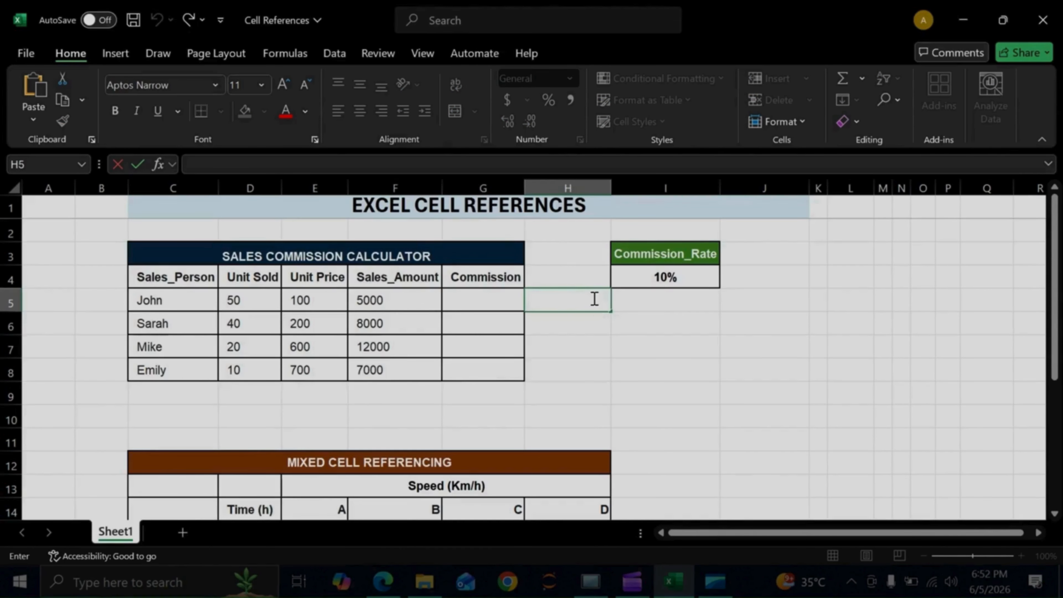
{"action": "type", "text": "=formula"}
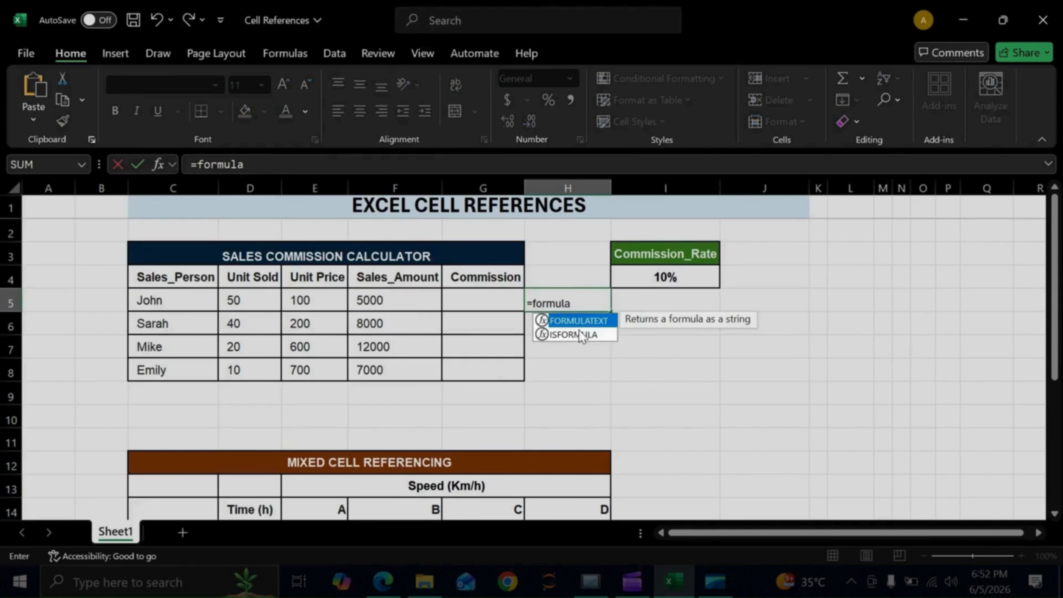
{"action": "type", "text": "text("}
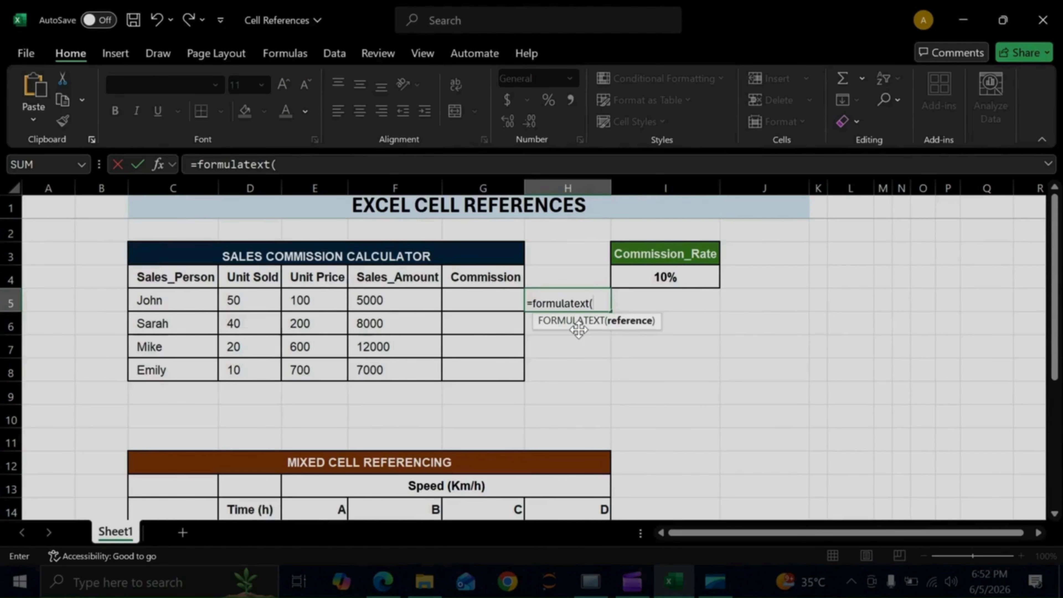
{"action": "left_click", "coordinate": [404, 302]}
{"action": "key", "text": "Return"}
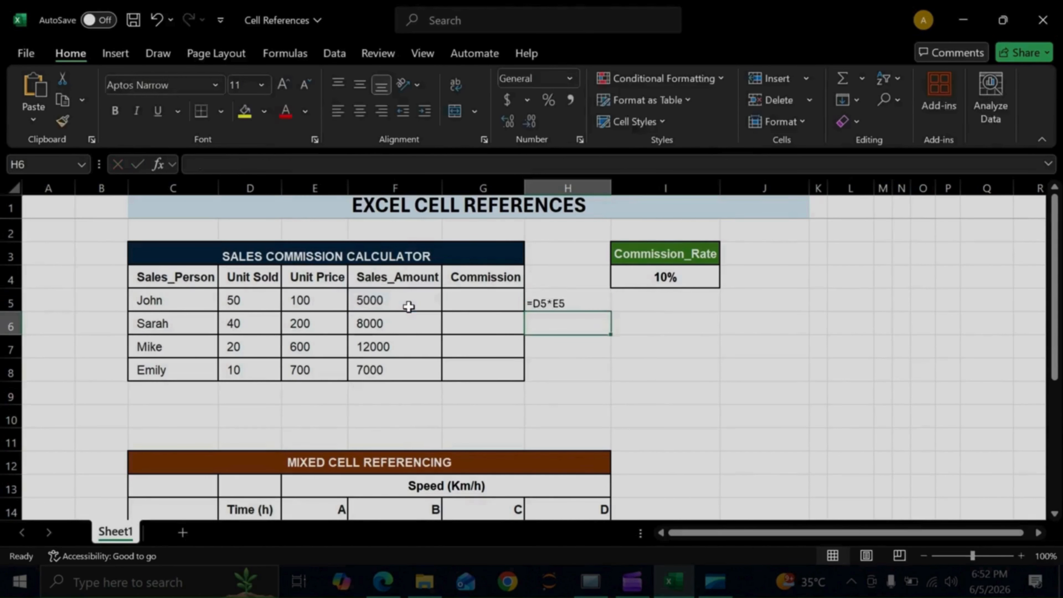
{"action": "left_click", "coordinate": [593, 300]}
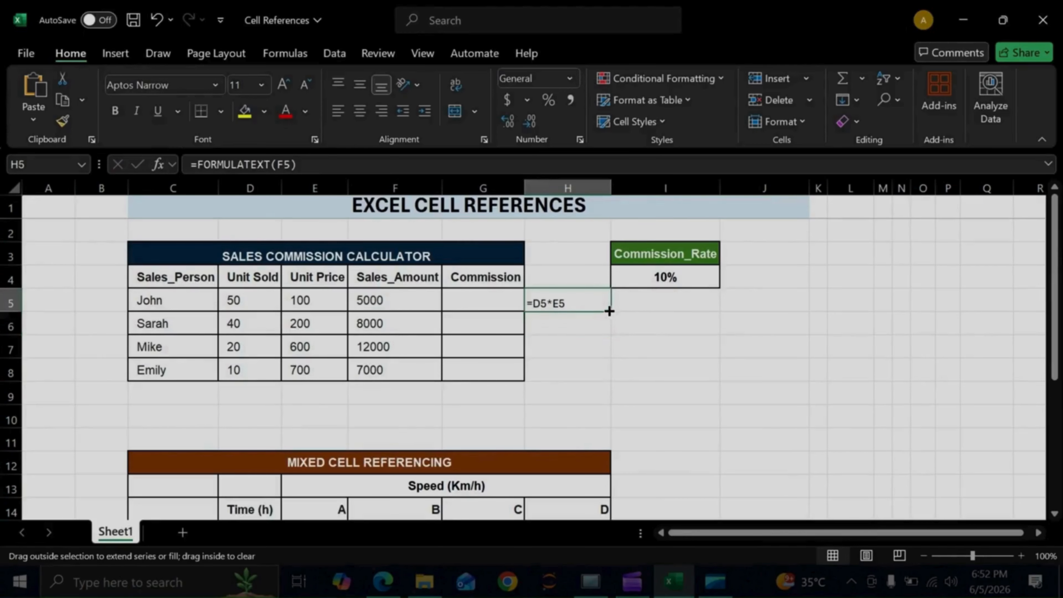
{"action": "left_click_drag", "start_coordinate": [609, 311], "coordinate": [623, 379]}
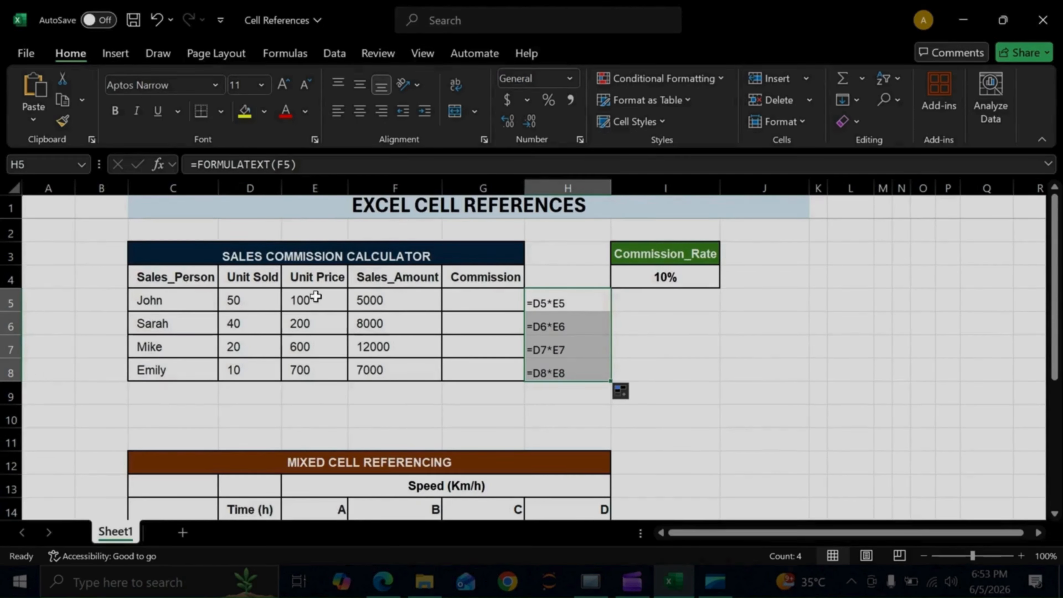
Refill F6 from F5 and highlight rows 5, 7 and 8 and columns D and E to examine how the references follow rows and columns.
{"action": "left_click", "coordinate": [427, 299]}
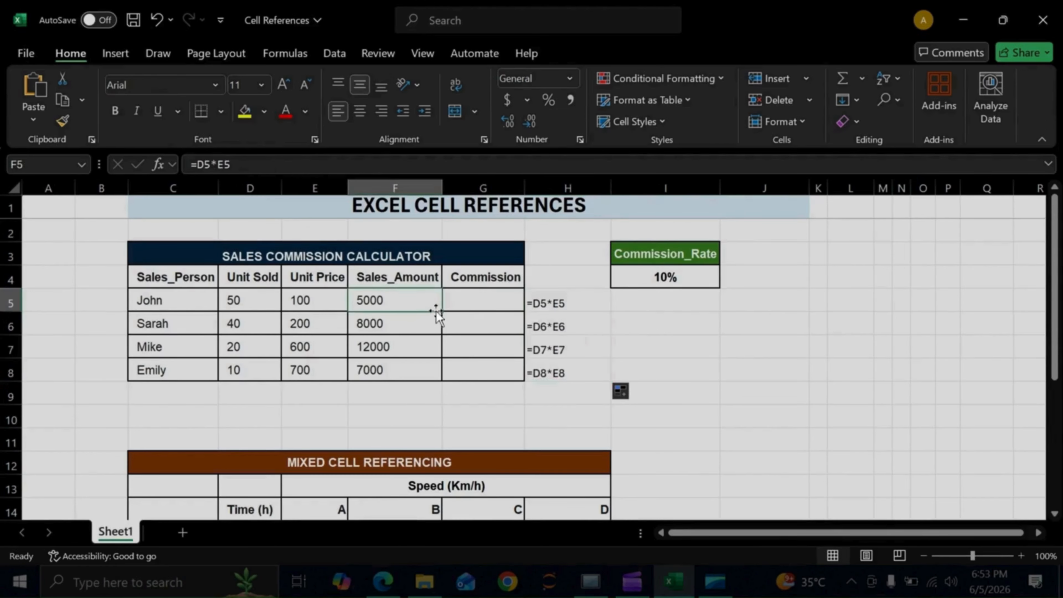
{"action": "left_click_drag", "start_coordinate": [440, 311], "coordinate": [448, 340]}
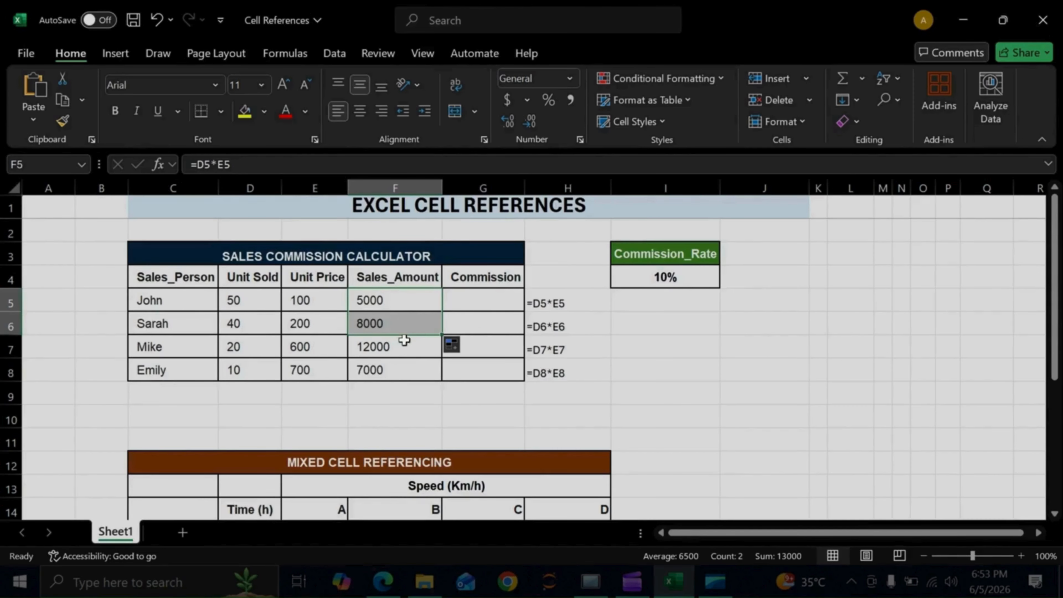
{"action": "left_click", "coordinate": [10, 301]}
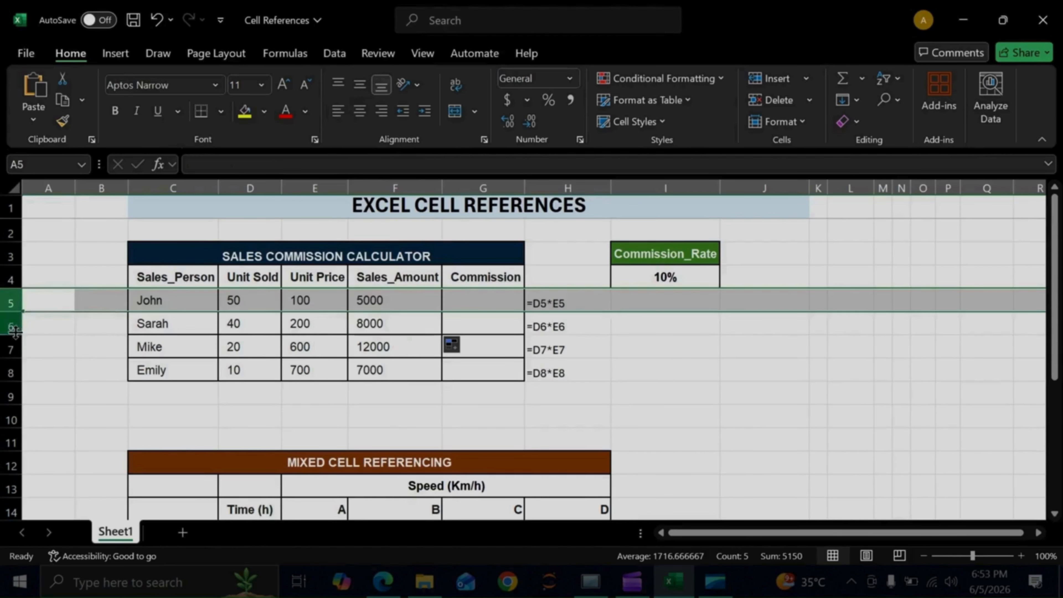
{"action": "left_click", "coordinate": [7, 350]}
{"action": "left_click", "coordinate": [9, 372]}
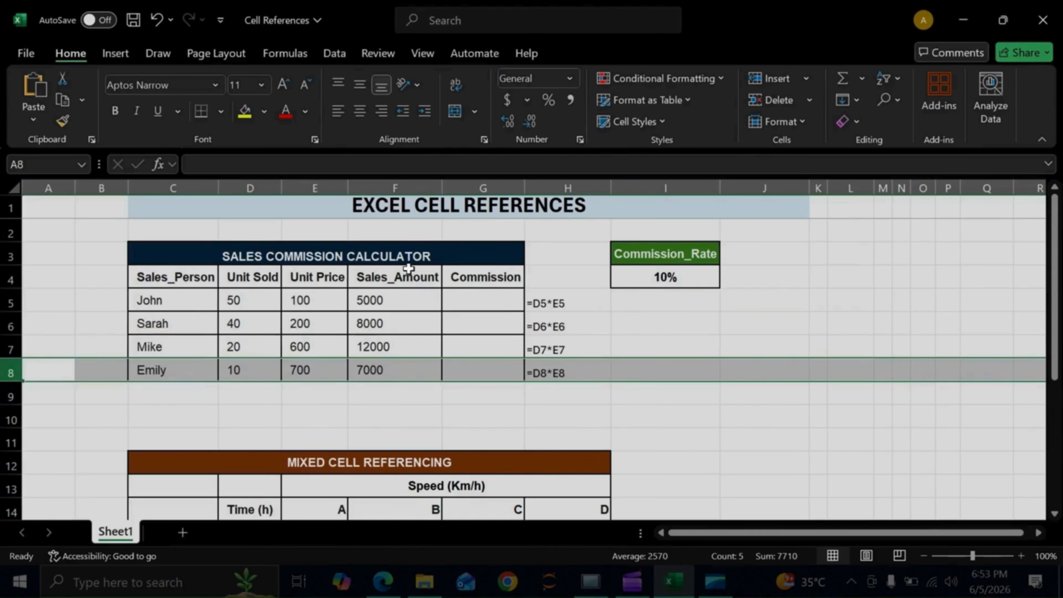
{"action": "left_click", "coordinate": [249, 186]}
{"action": "left_click", "coordinate": [320, 187]}
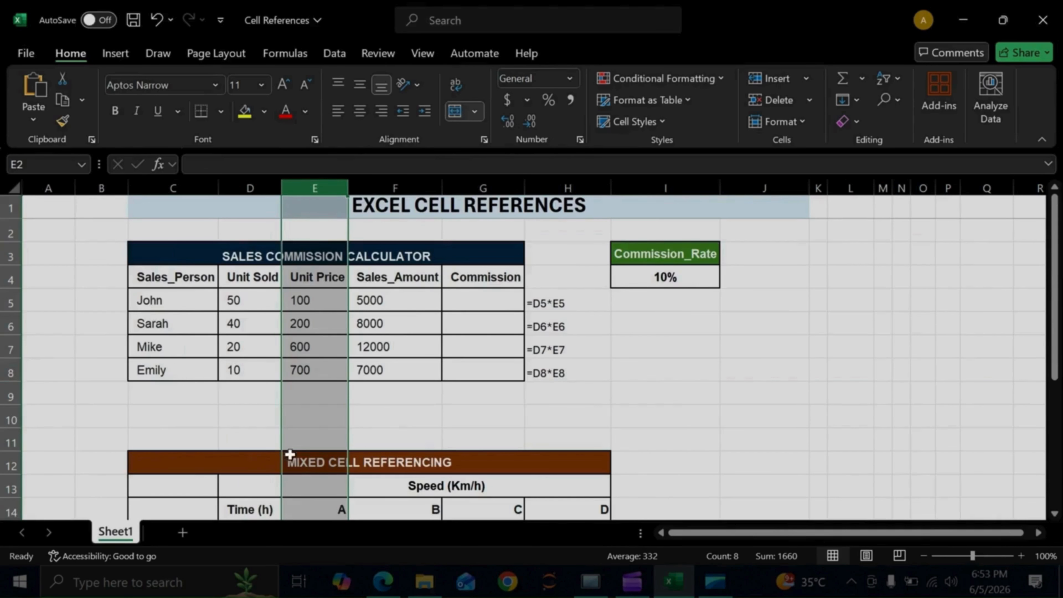
Copy the Sales_Amount formula from F5 across into the Commission cell G5 by filling.
{"action": "left_click", "coordinate": [400, 300]}
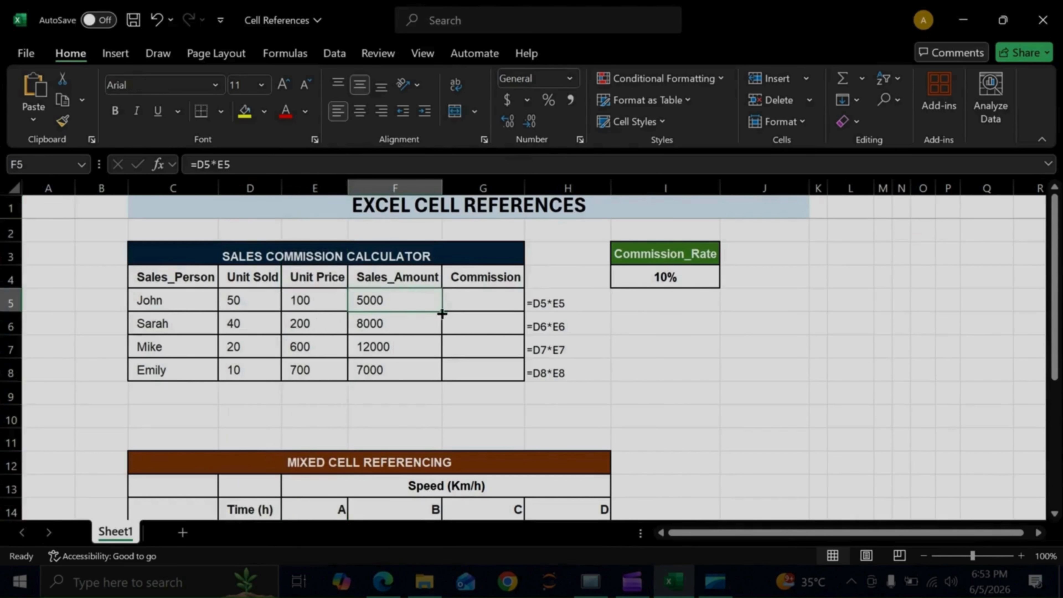
{"action": "left_click_drag", "start_coordinate": [443, 310], "coordinate": [511, 298]}
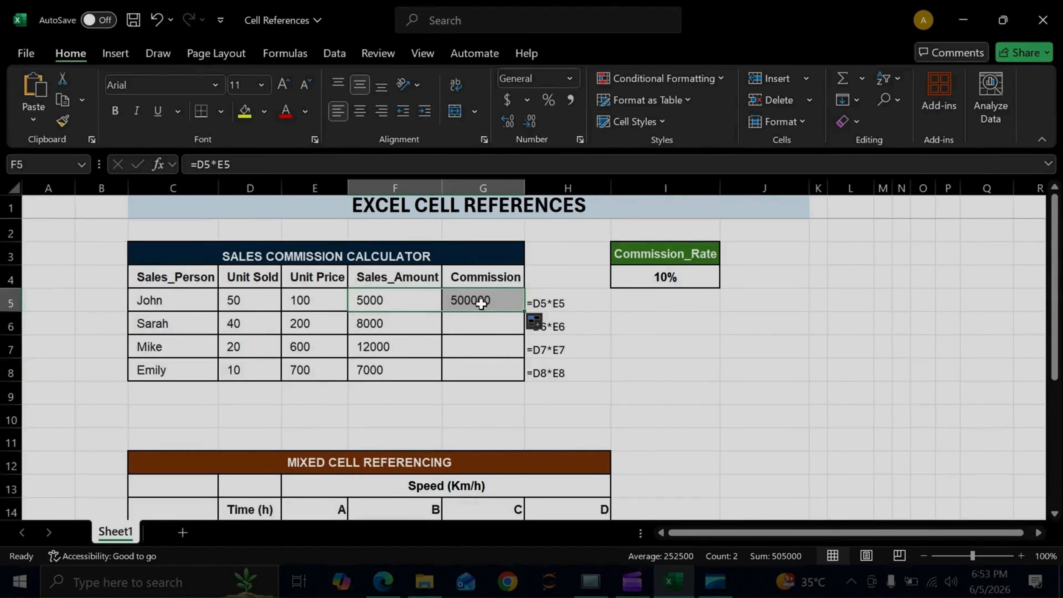
{"action": "left_click", "coordinate": [464, 302]}
Enter =FORMULATEXT(G5) in I5 to show the copied Commission formula as text.
{"action": "double_click", "coordinate": [664, 308]}
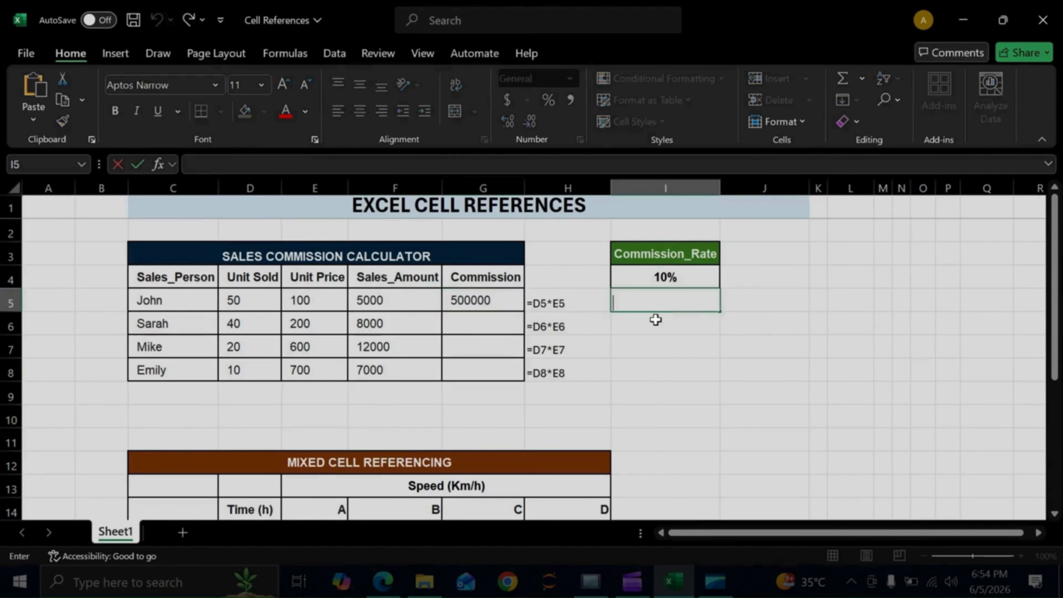
{"action": "type", "text": "=formulatext("}
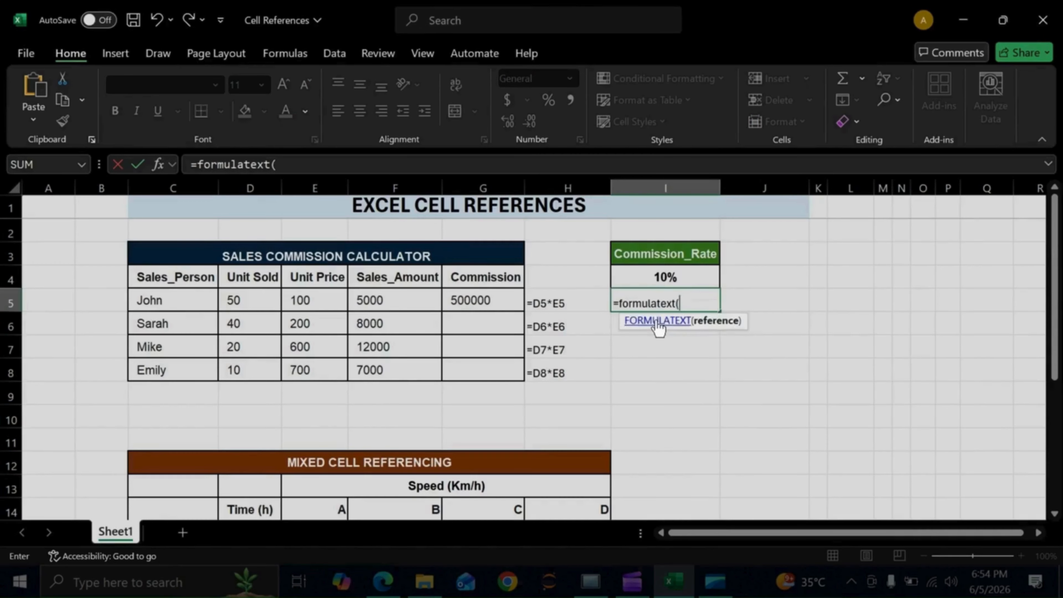
{"action": "left_click", "coordinate": [463, 301]}
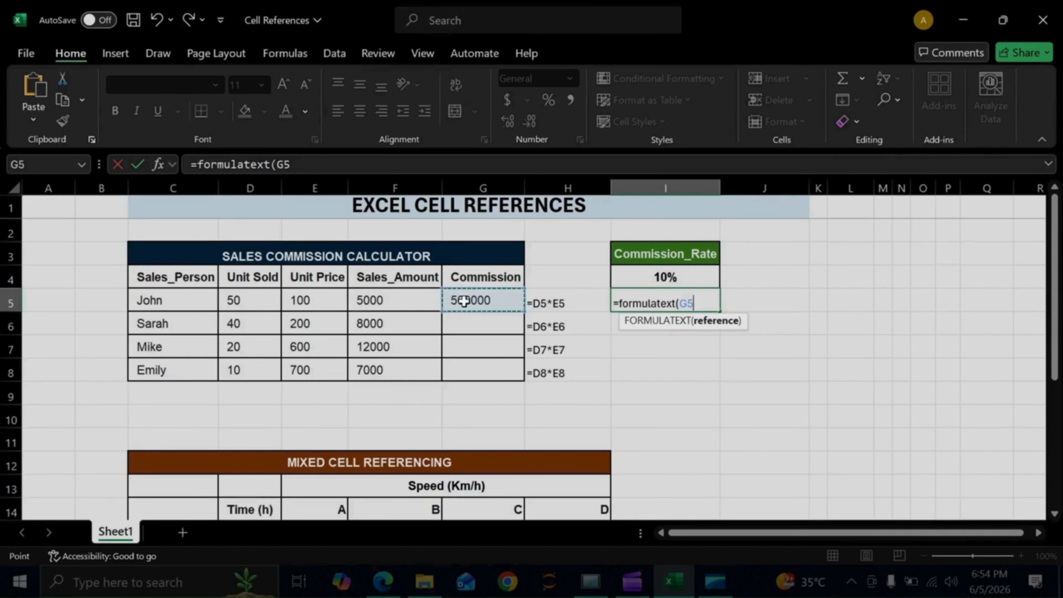
{"action": "key", "text": "Return"}
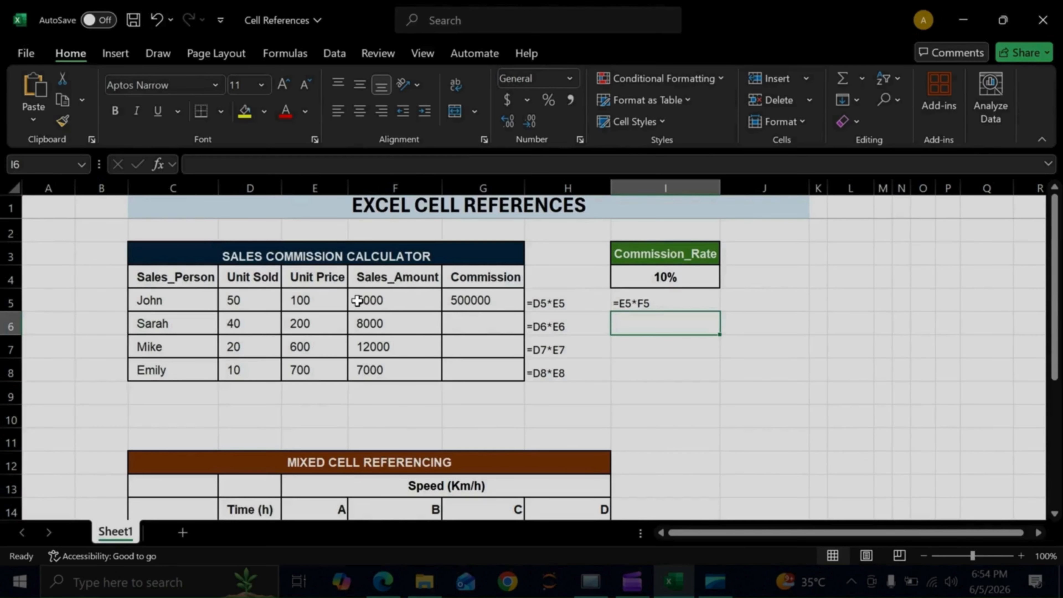
Compare the formula in F5 with the copy in G5, checking the formula texts in H5 and I5.
{"action": "left_click_drag", "start_coordinate": [362, 305], "coordinate": [465, 300]}
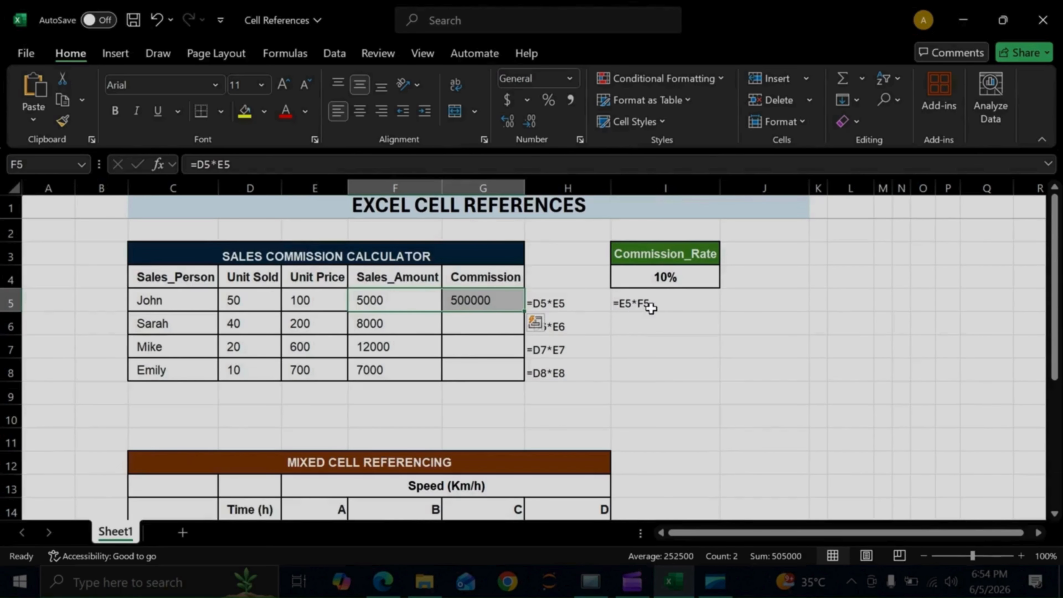
{"action": "left_click", "coordinate": [387, 300]}
{"action": "double_click", "coordinate": [381, 308]}
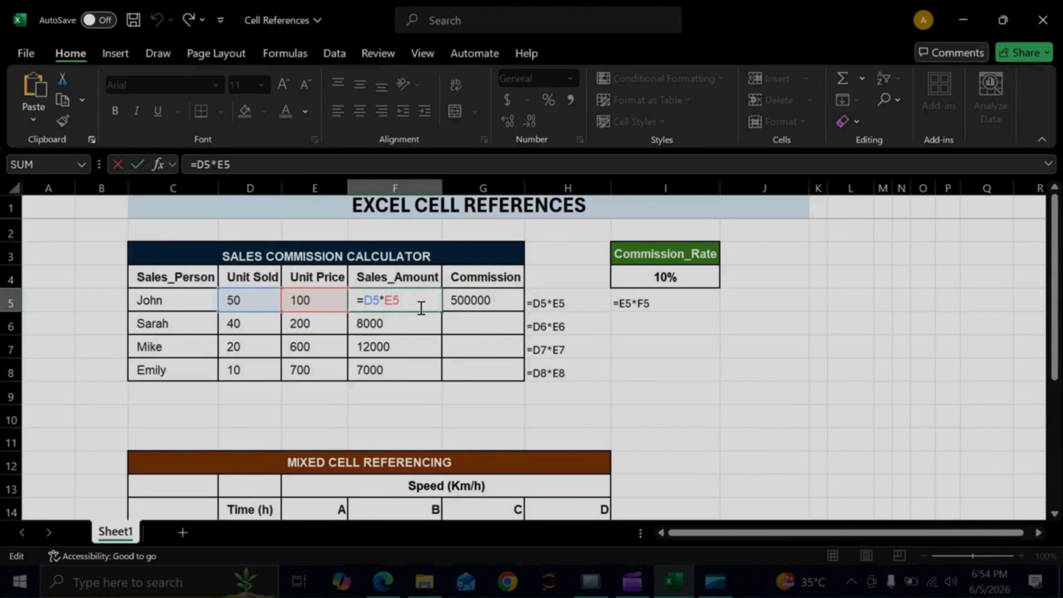
{"action": "key", "text": "Return"}
{"action": "left_click", "coordinate": [558, 301]}
{"action": "left_click", "coordinate": [662, 302]}
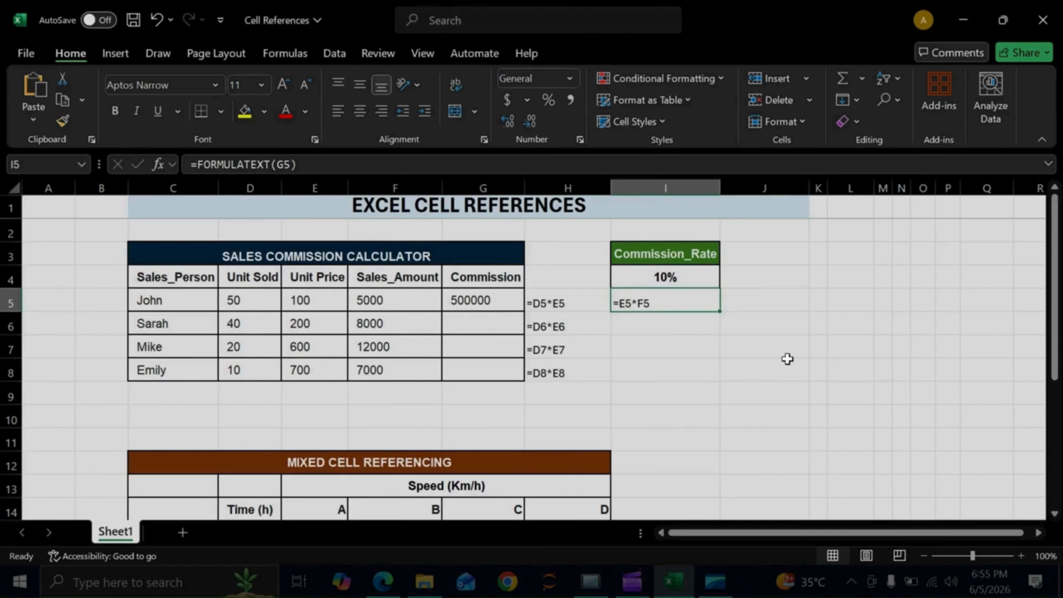
{"action": "left_click", "coordinate": [389, 304]}
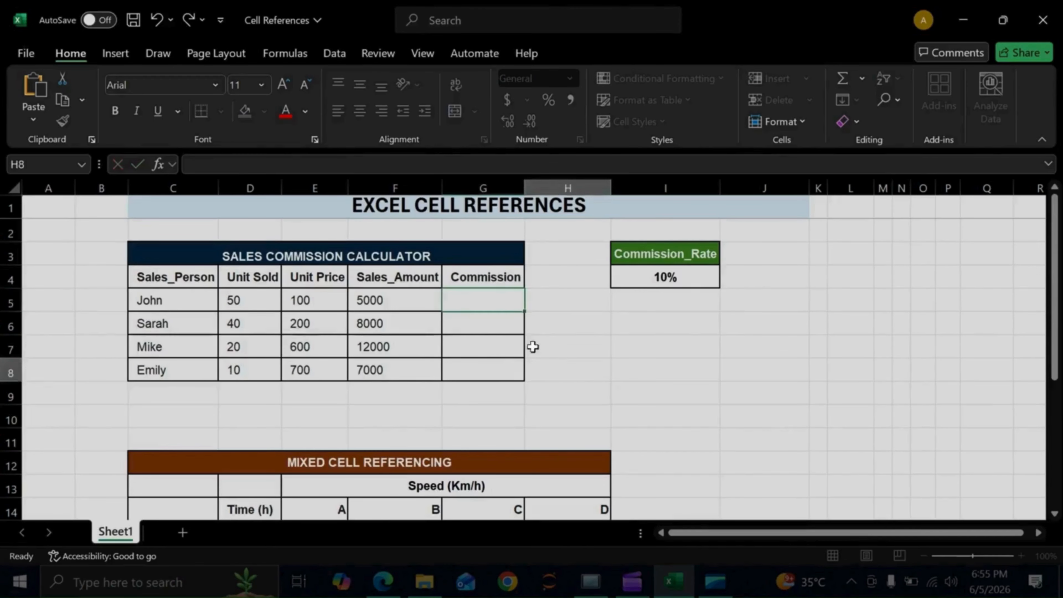
Enter =F5*I4 in Commission cell G5 and fill it down to G8.
{"action": "key", "text": "Escape"}
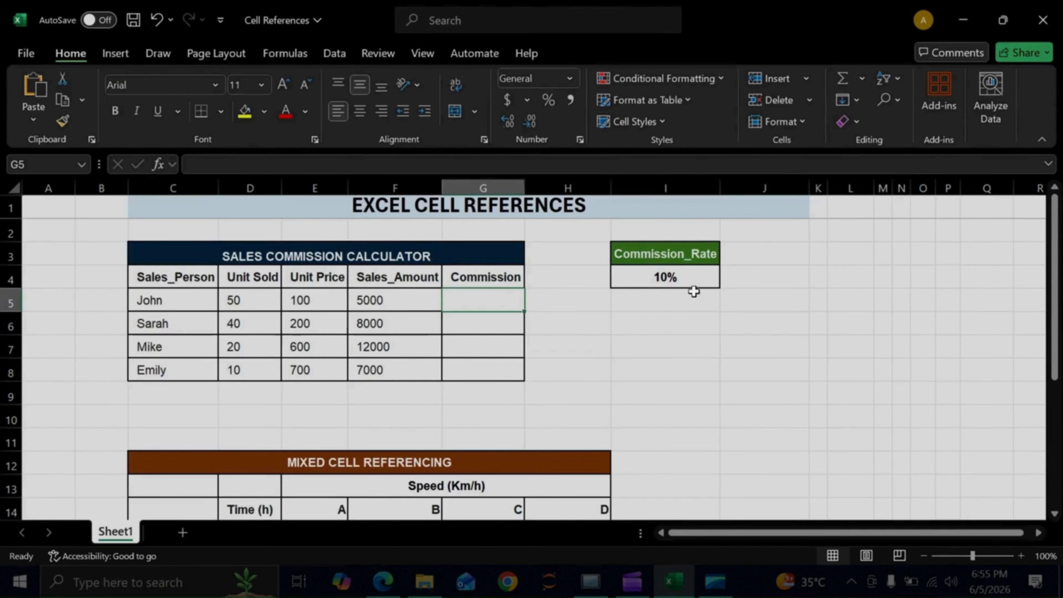
{"action": "double_click", "coordinate": [467, 301]}
{"action": "type", "text": "="}
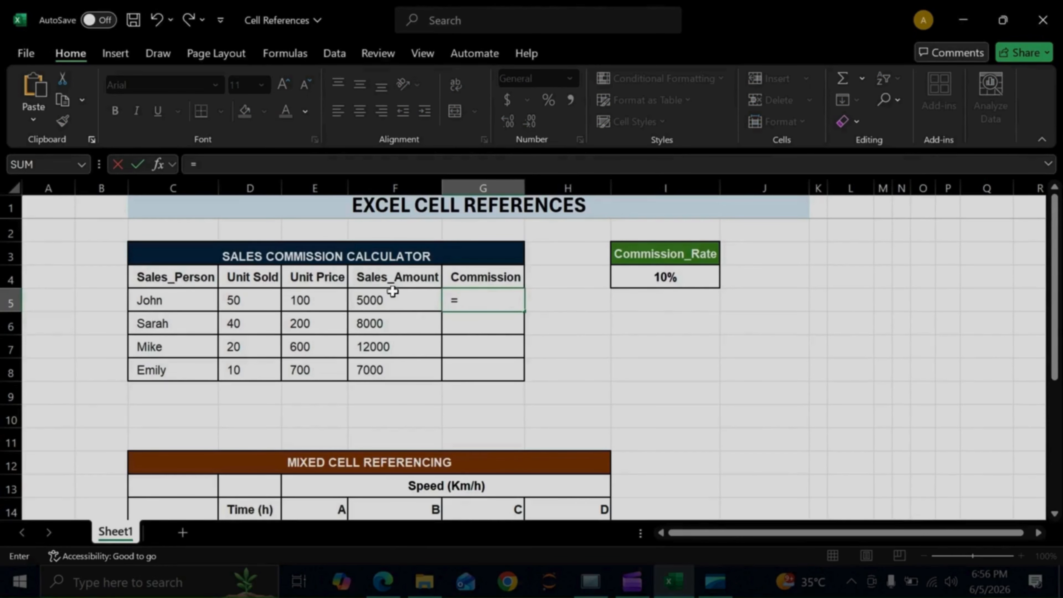
{"action": "left_click", "coordinate": [372, 299]}
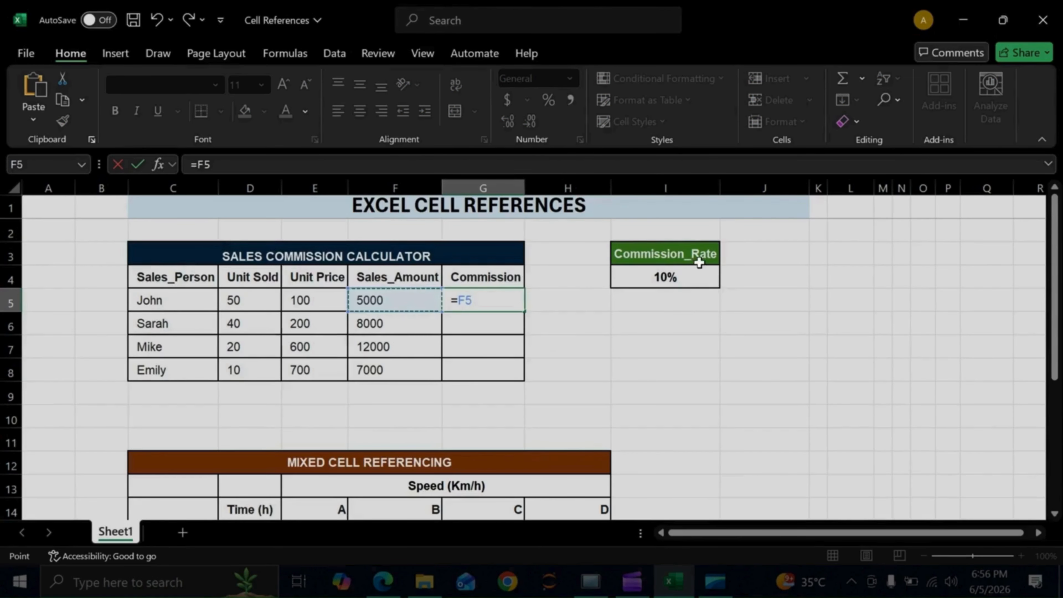
{"action": "type", "text": "*"}
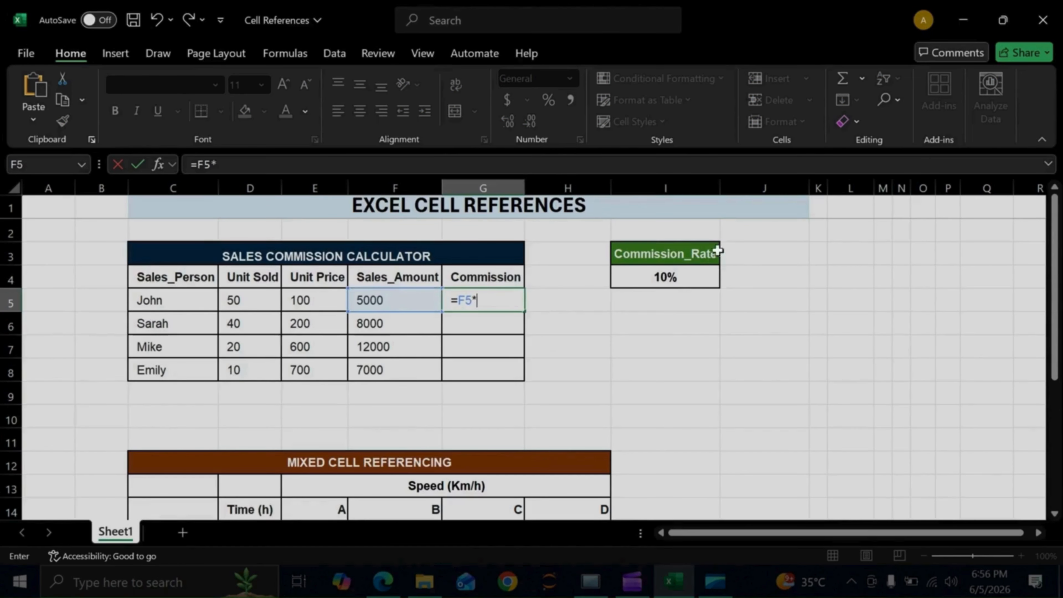
{"action": "left_click", "coordinate": [691, 281]}
{"action": "key", "text": "Return"}
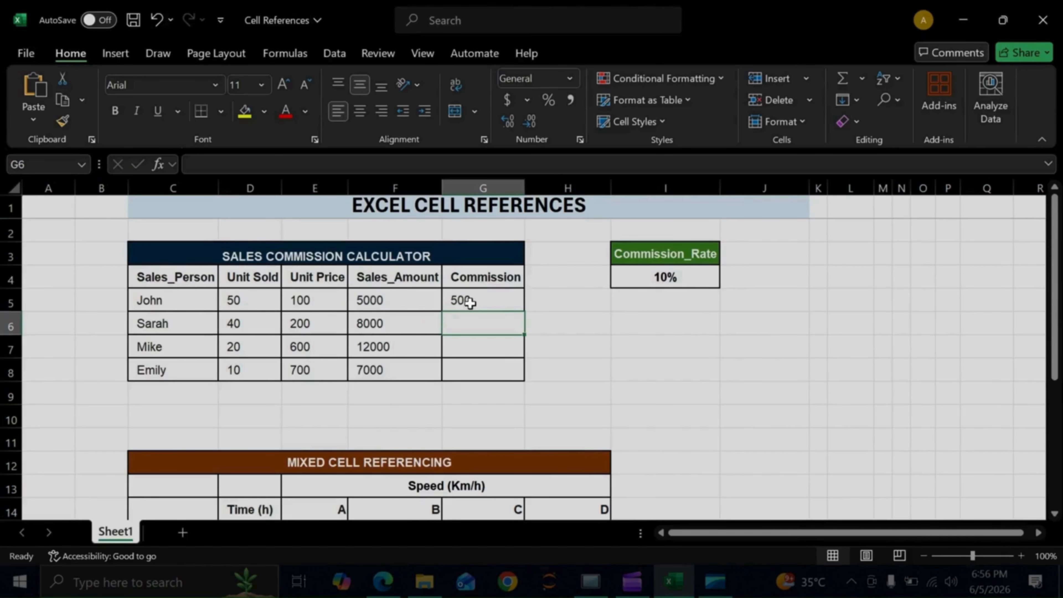
{"action": "left_click", "coordinate": [512, 300]}
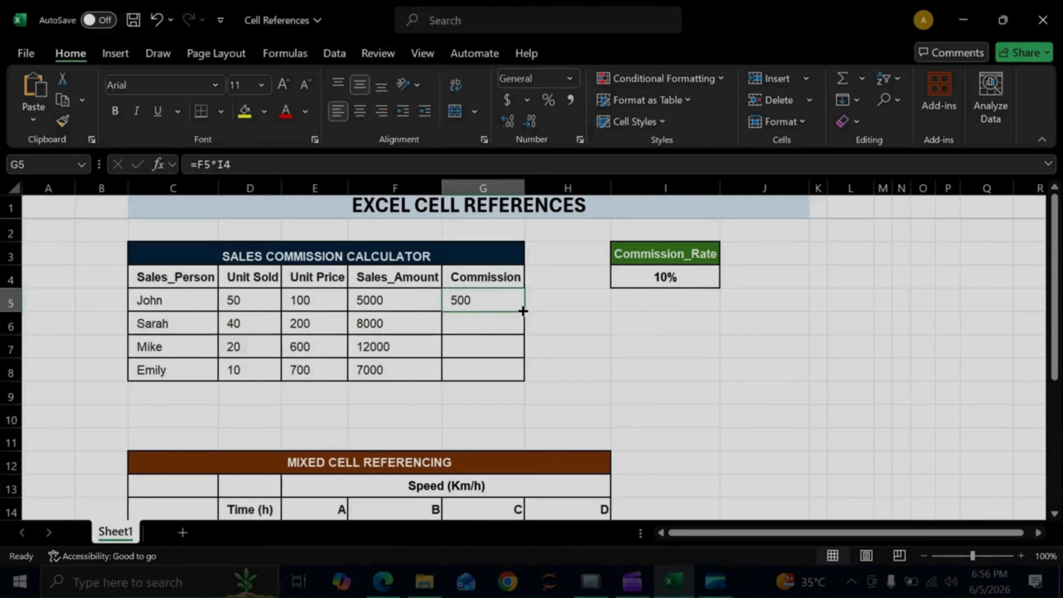
{"action": "left_click_drag", "start_coordinate": [523, 311], "coordinate": [530, 362]}
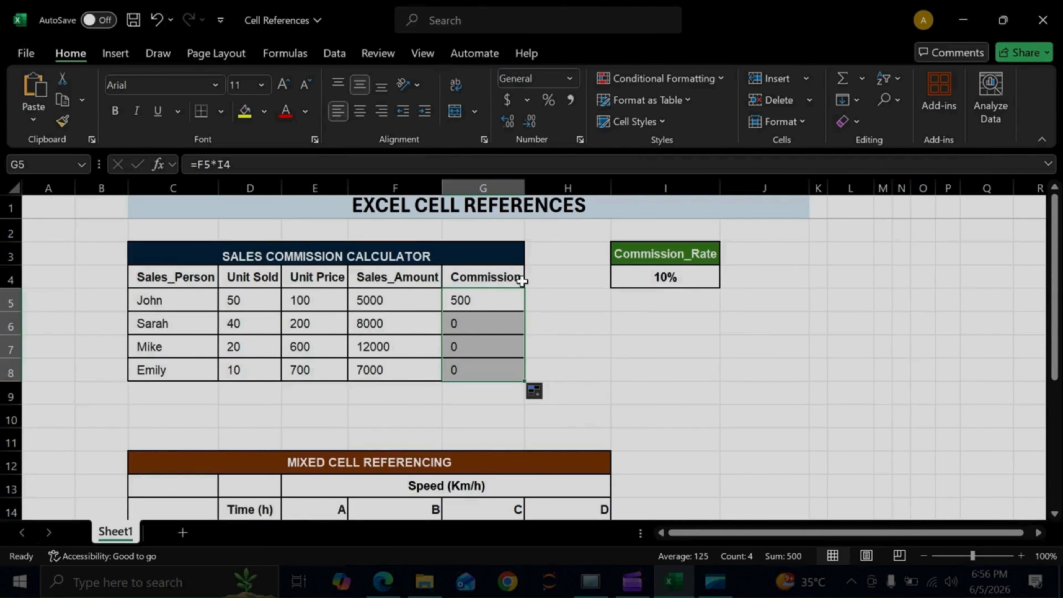
Enter =FORMULATEXT(G5) in H5 and fill it down to H8 to show the Commission formulas as text.
{"action": "double_click", "coordinate": [558, 300]}
{"action": "type", "text": "=formulatex"}
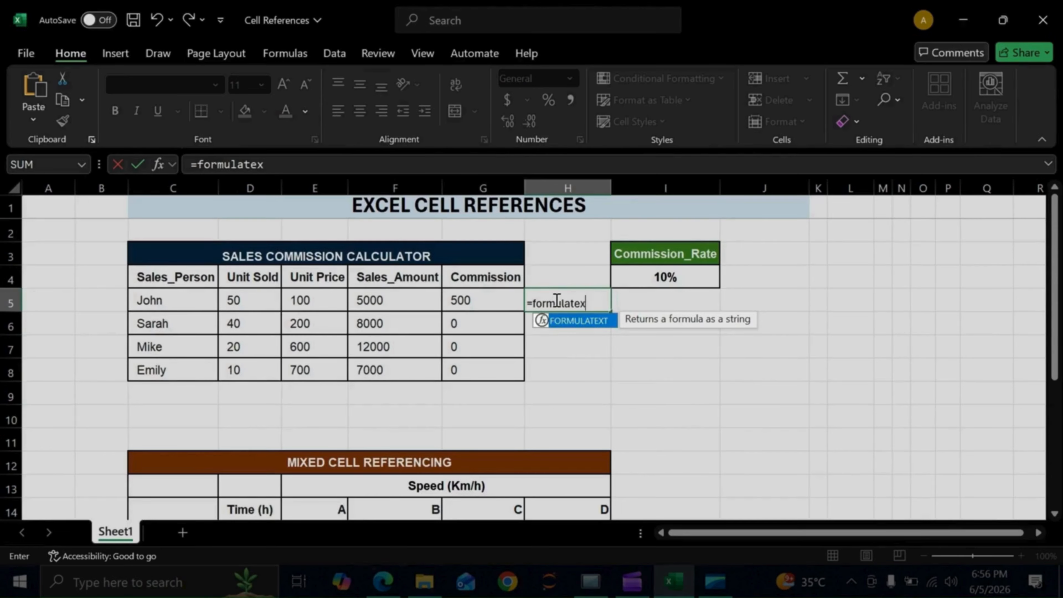
{"action": "type", "text": "t("}
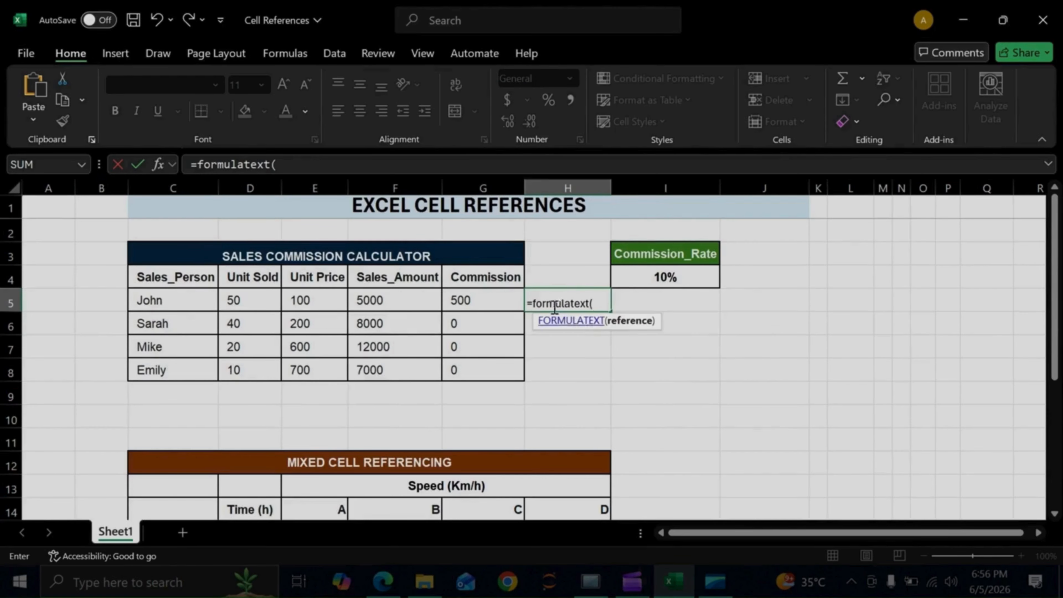
{"action": "left_click", "coordinate": [503, 295]}
{"action": "key", "text": "Return"}
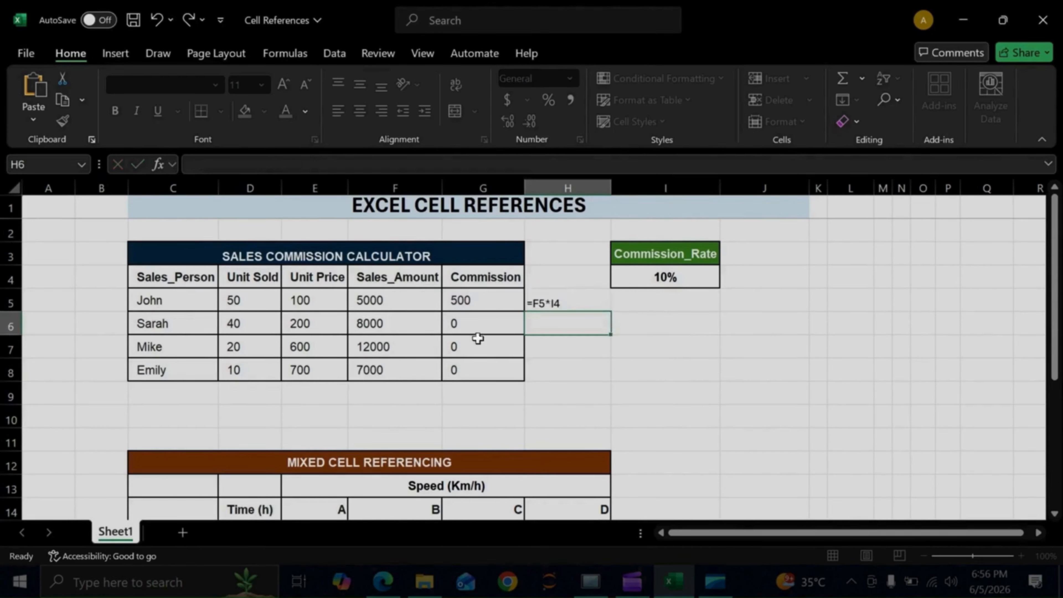
{"action": "left_click", "coordinate": [577, 302]}
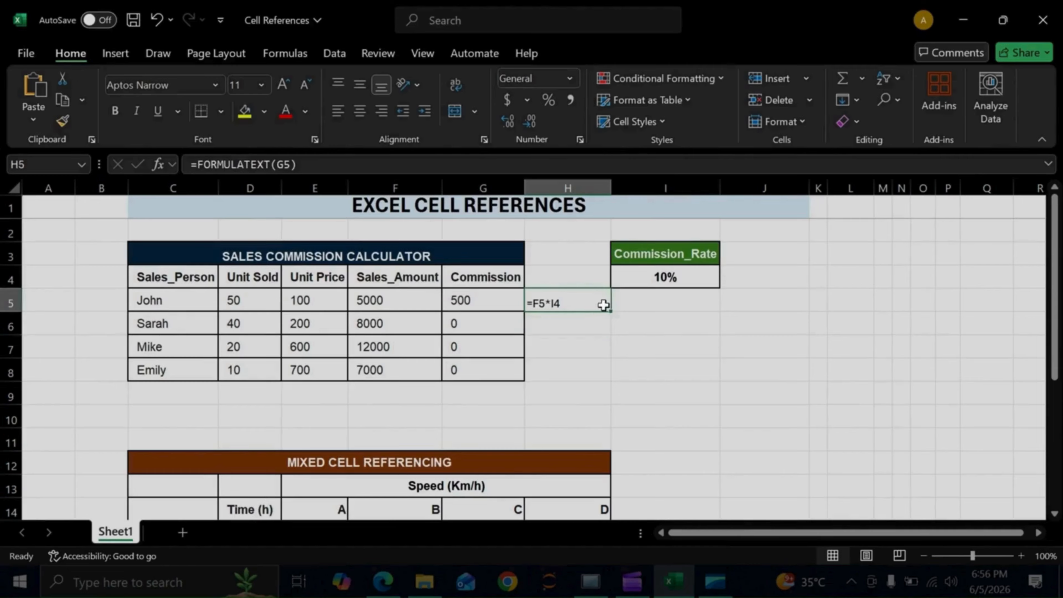
{"action": "left_click_drag", "start_coordinate": [605, 312], "coordinate": [611, 348]}
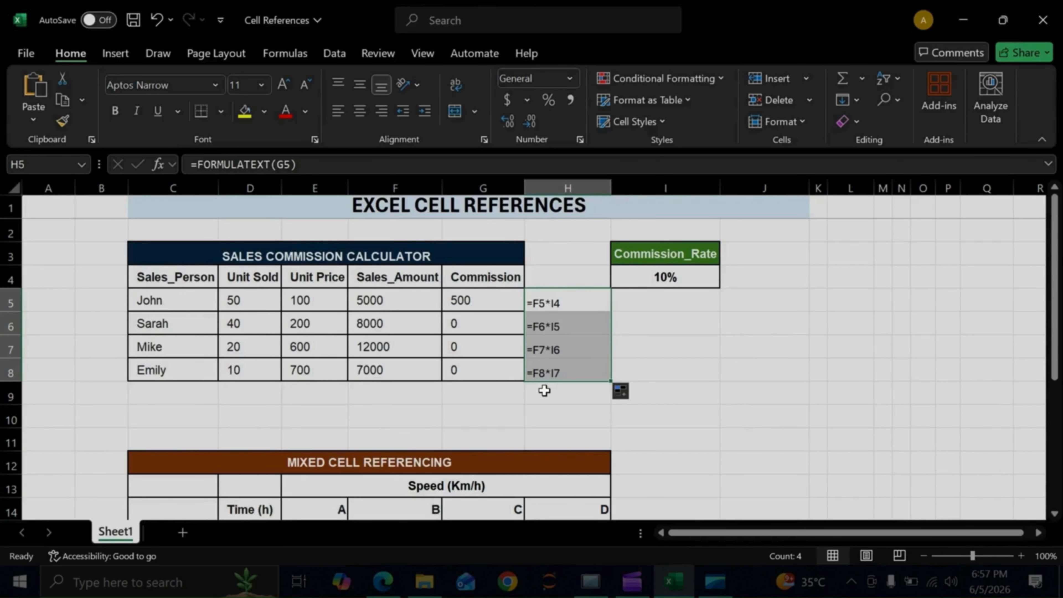
Check the Commission_Rate cell used by G5 and make both references in its formula absolute, =$F$5*$I$4.
{"action": "double_click", "coordinate": [474, 299]}
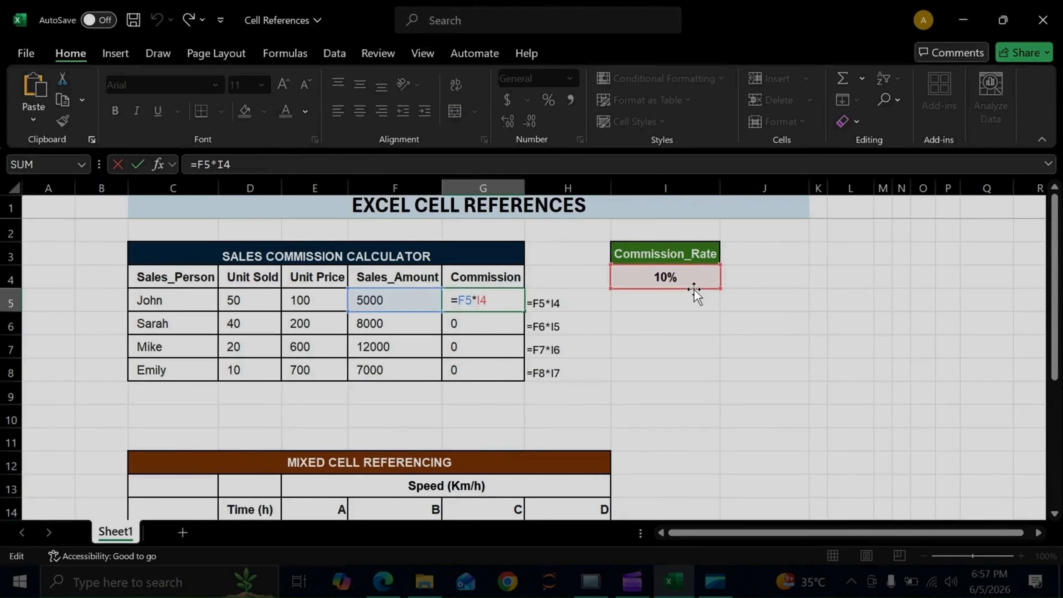
{"action": "left_click", "coordinate": [670, 283]}
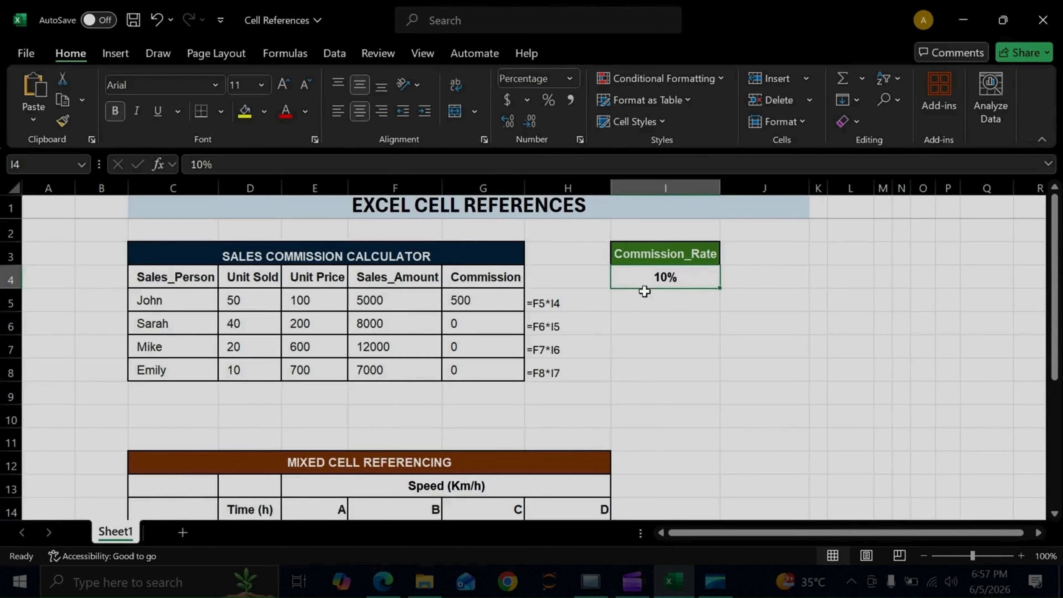
{"action": "double_click", "coordinate": [486, 305]}
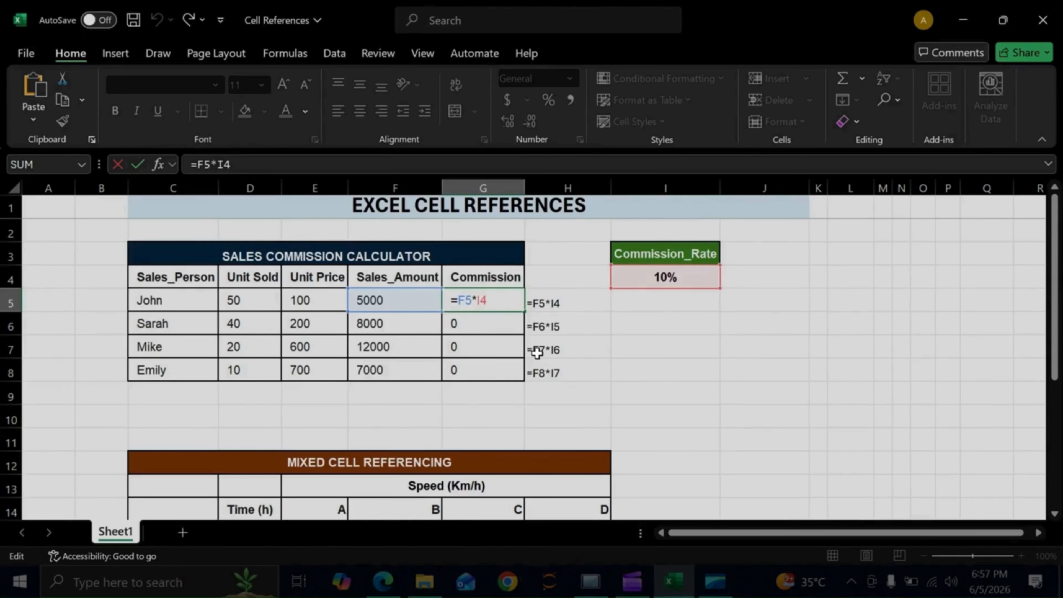
{"action": "type", "text": "$"}
{"action": "key", "text": "BackSpace"}
{"action": "left_click_drag", "start_coordinate": [491, 300], "coordinate": [452, 300]}
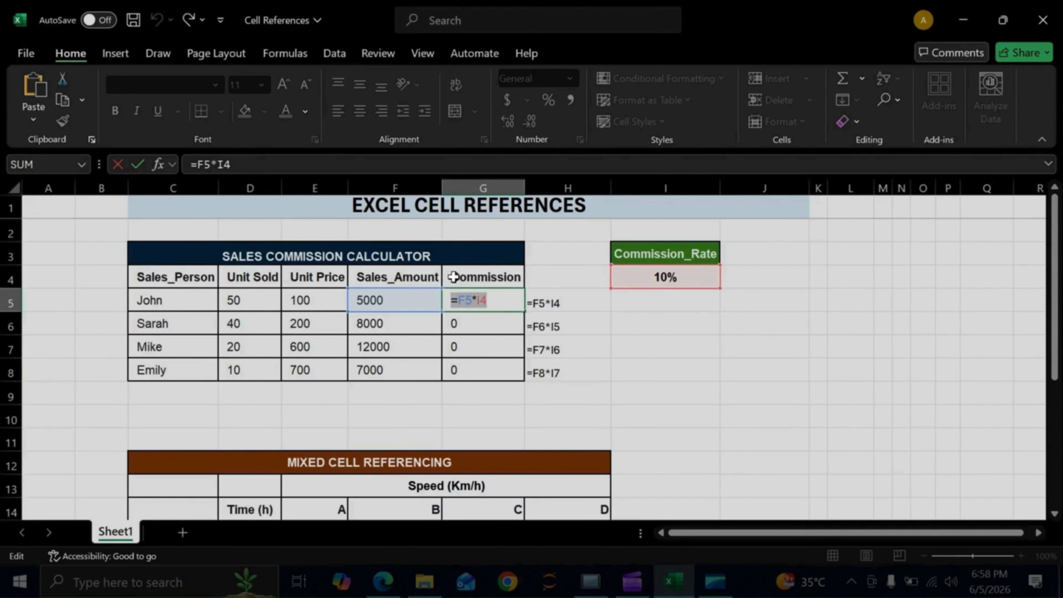
{"action": "key", "text": "F4"}
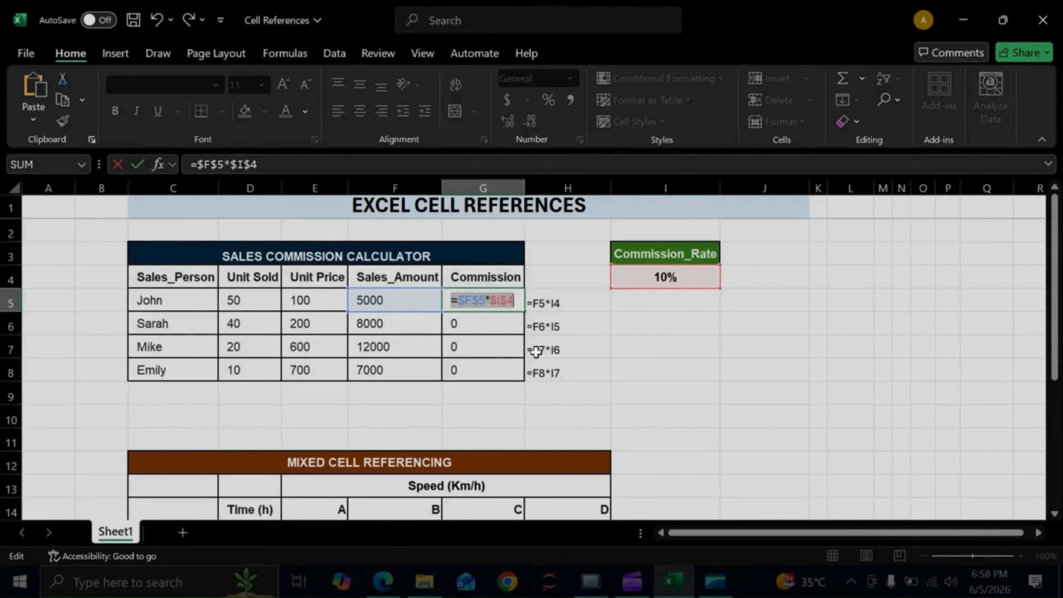
{"action": "key", "text": "ctrl+z"}
{"action": "key", "text": "F4"}
{"action": "key", "text": "ctrl+z"}
{"action": "key", "text": "F4"}
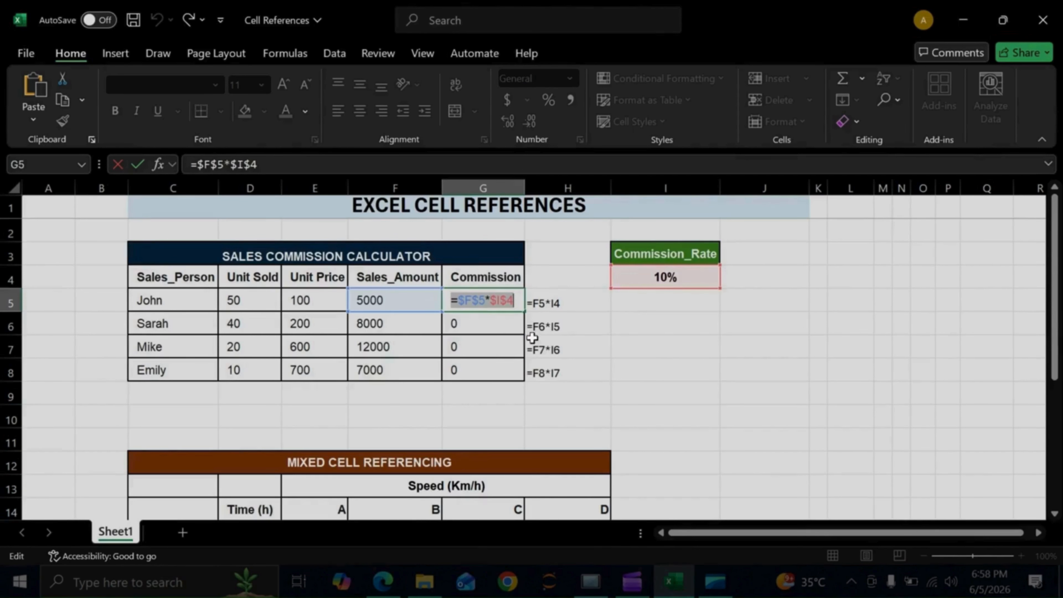
{"action": "key", "text": "Return"}
Fill the fully absolute formula from G5 down to G8 and inspect the copied references in G6.
{"action": "left_click", "coordinate": [518, 305]}
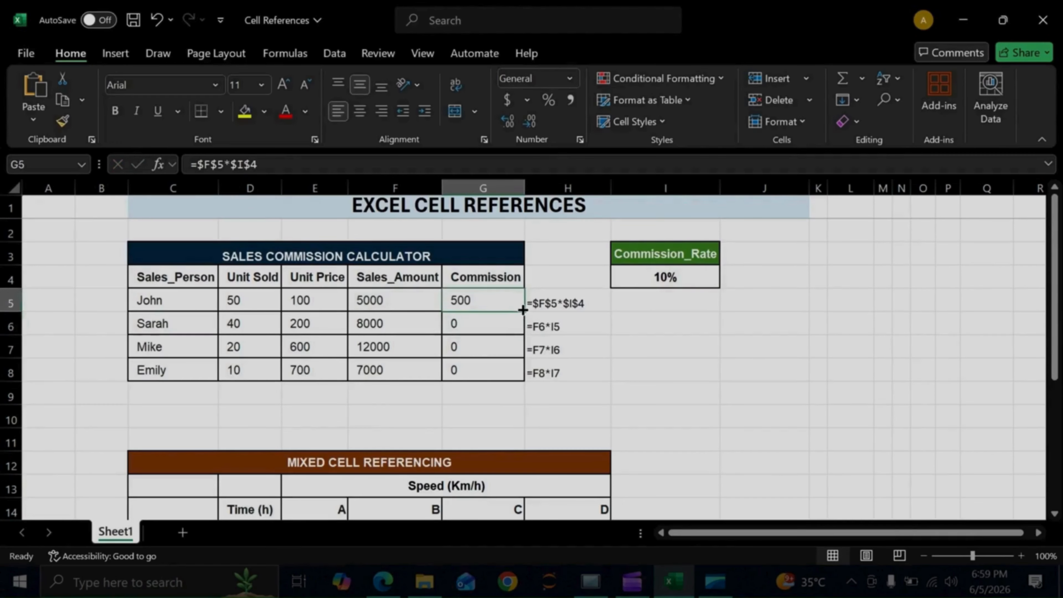
{"action": "left_click_drag", "start_coordinate": [525, 311], "coordinate": [528, 383]}
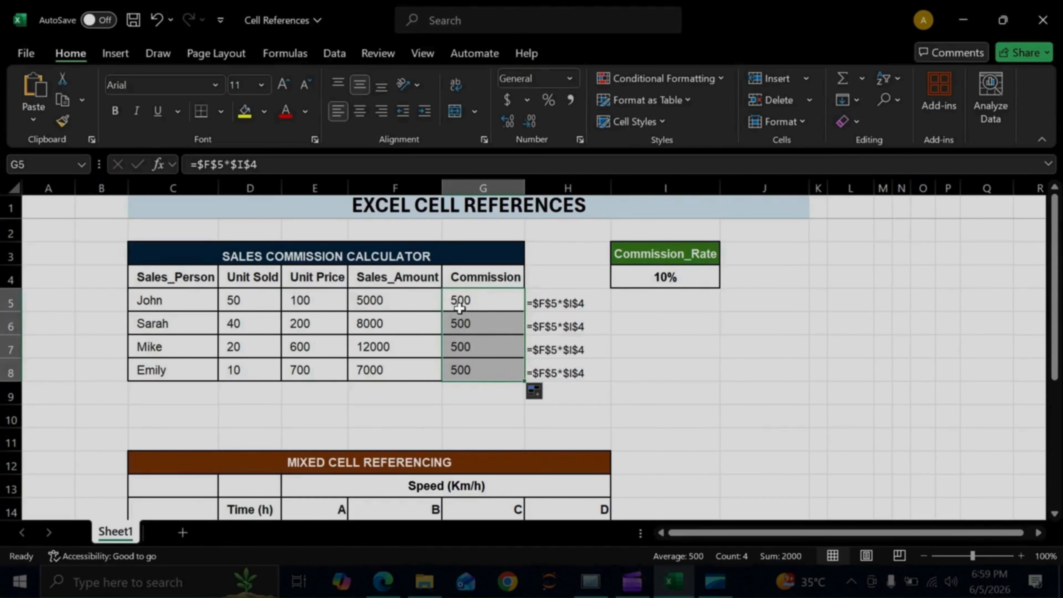
{"action": "left_click", "coordinate": [469, 299]}
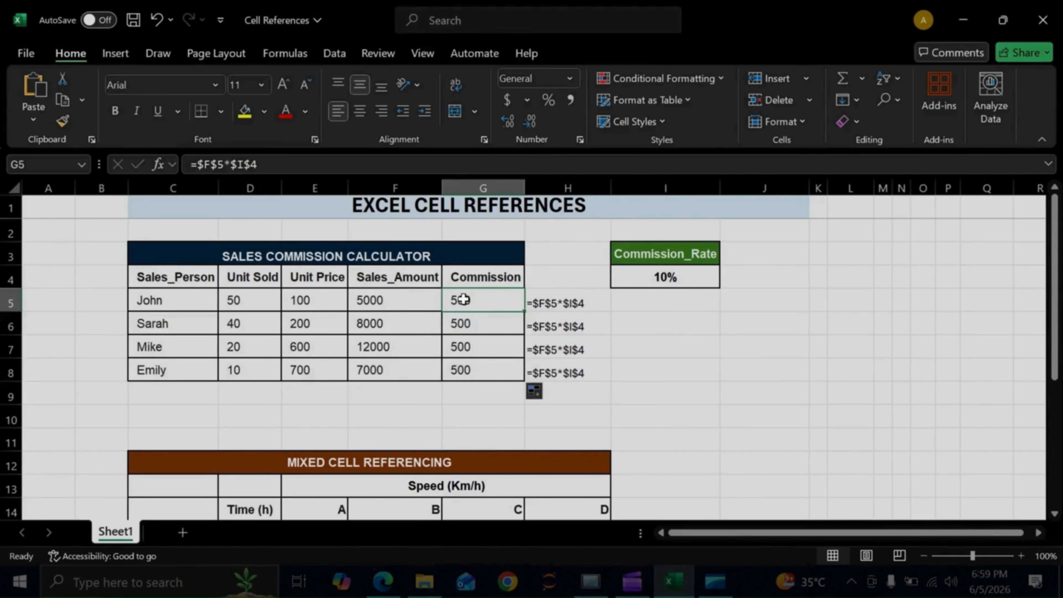
{"action": "double_click", "coordinate": [480, 324]}
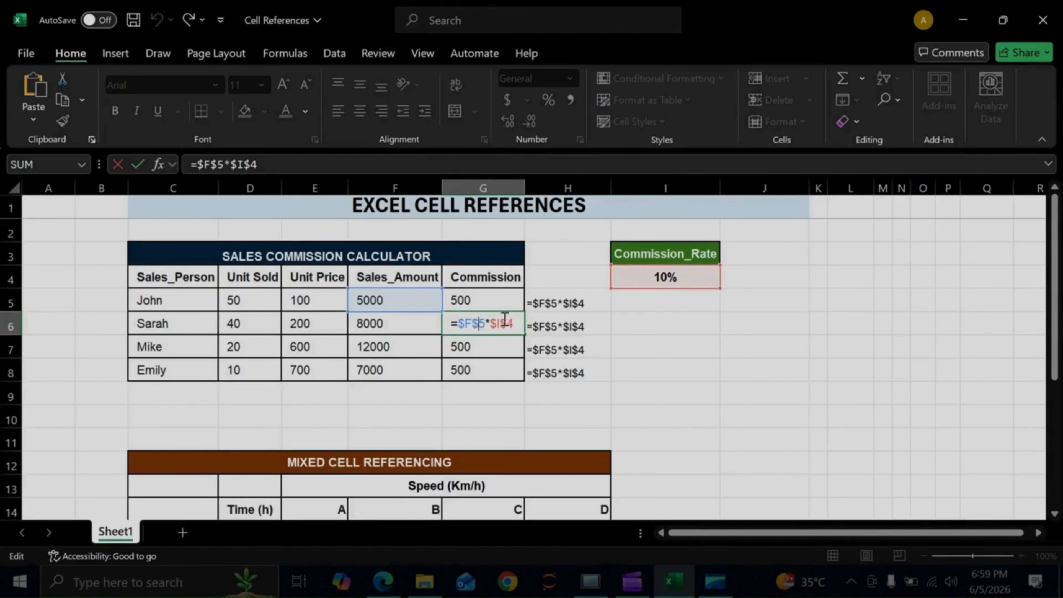
{"action": "left_click", "coordinate": [502, 300]}
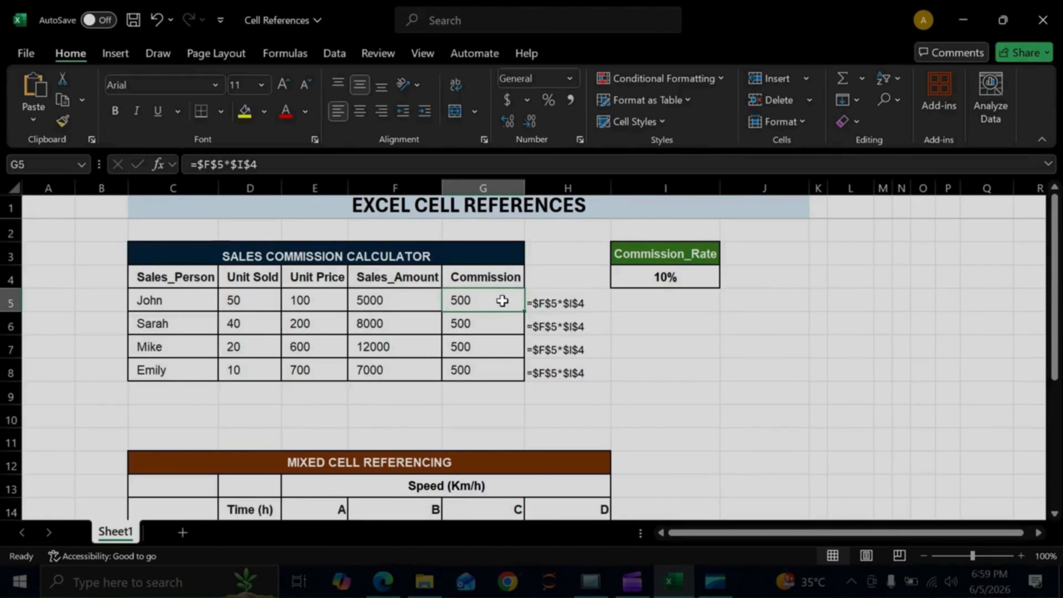
Change the G5 formula to =F5*$I4, locking only the commission rate's column, and fill it down to G8.
{"action": "key", "text": "ctrl+z"}
{"action": "double_click", "coordinate": [502, 301]}
{"action": "left_click_drag", "start_coordinate": [452, 301], "coordinate": [514, 301]}
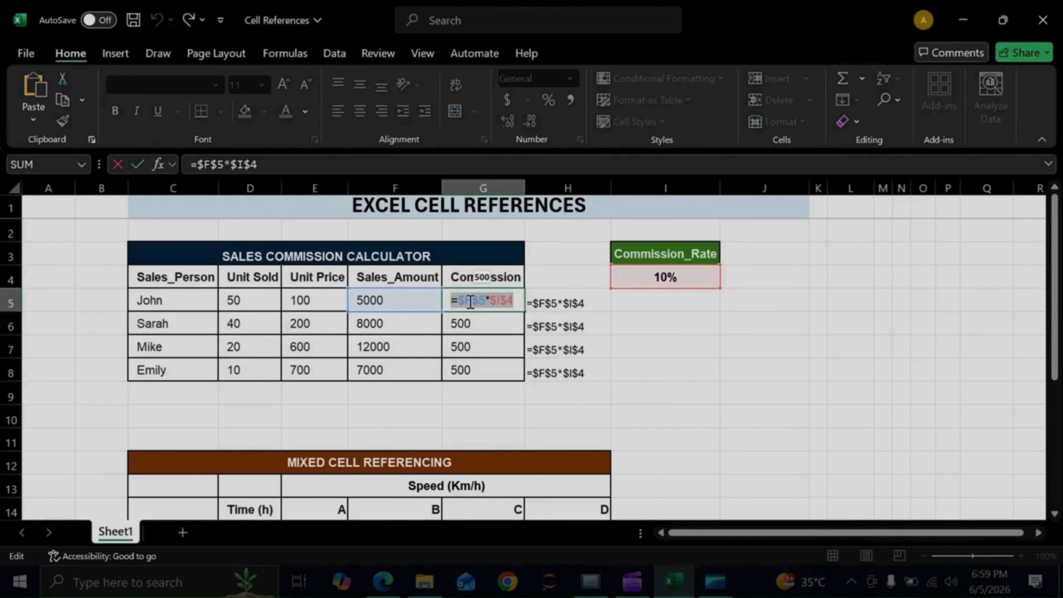
{"action": "key", "text": "F4"}
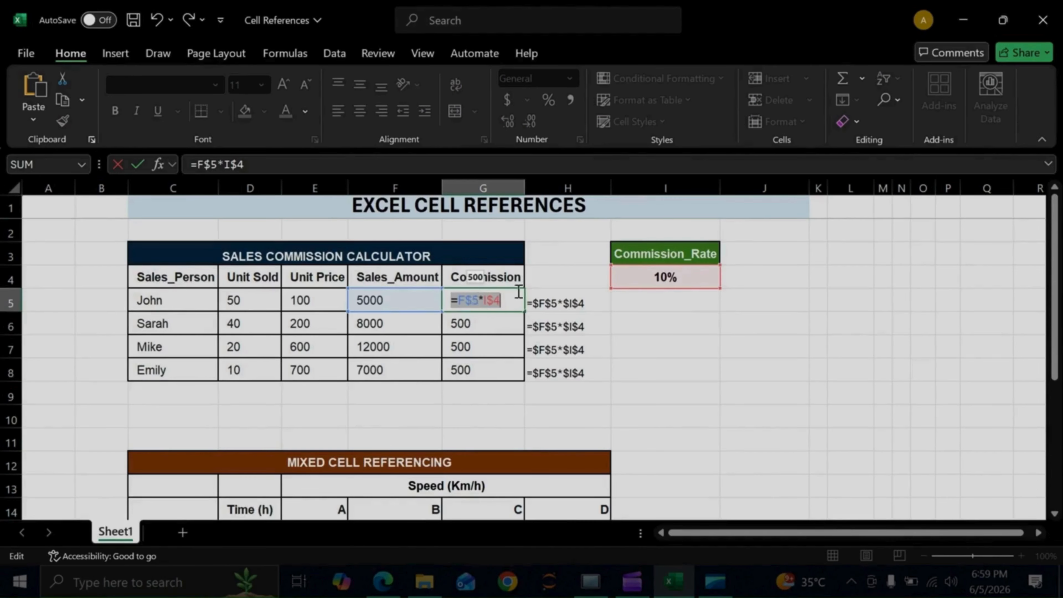
{"action": "key", "text": "F4"}
{"action": "key", "text": "F4"}
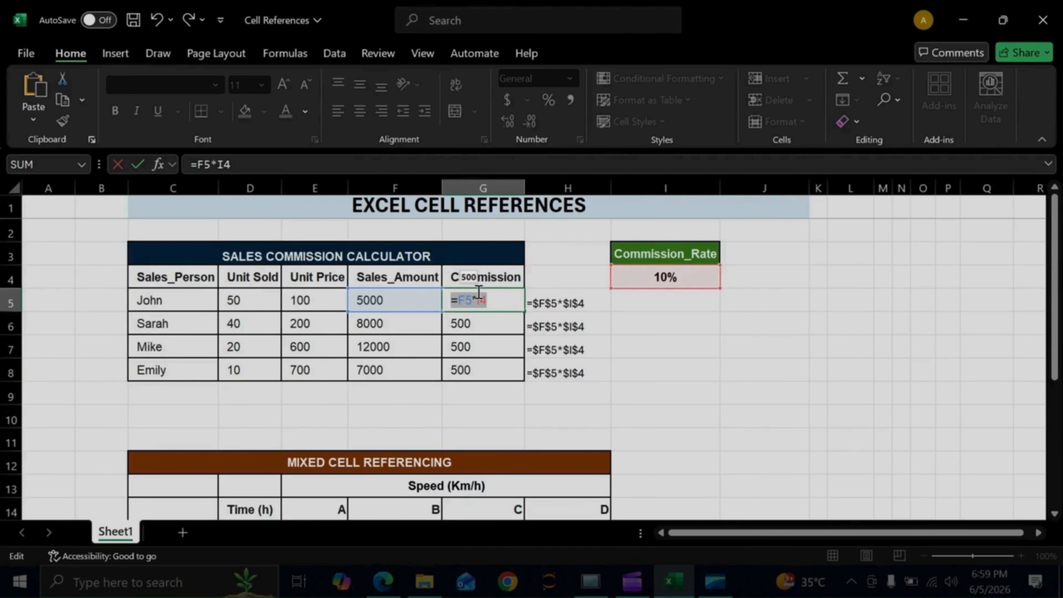
{"action": "left_click", "coordinate": [500, 303]}
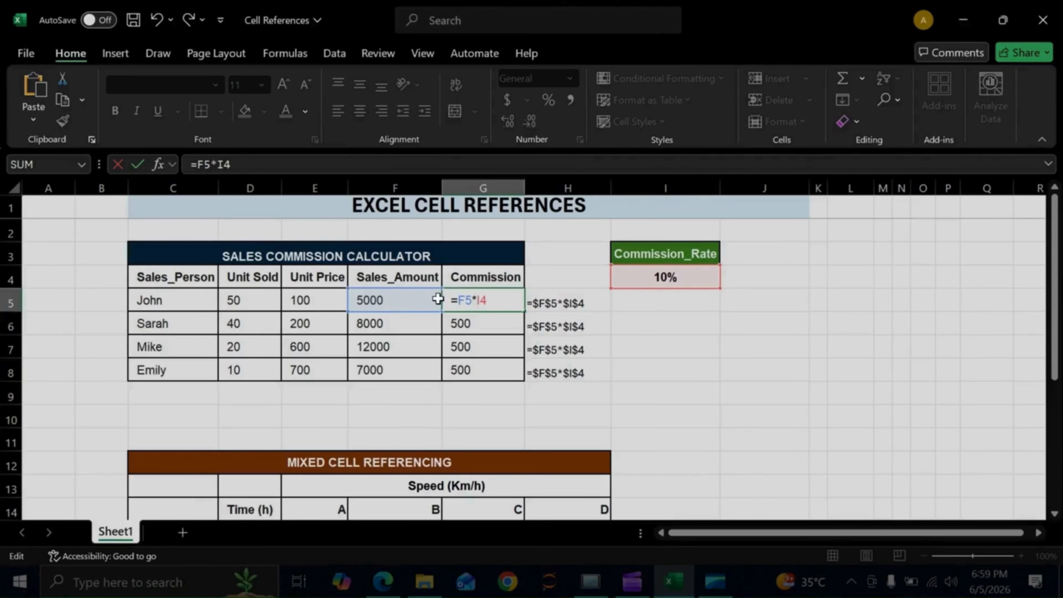
{"action": "type", "text": "$"}
{"action": "key", "text": "Return"}
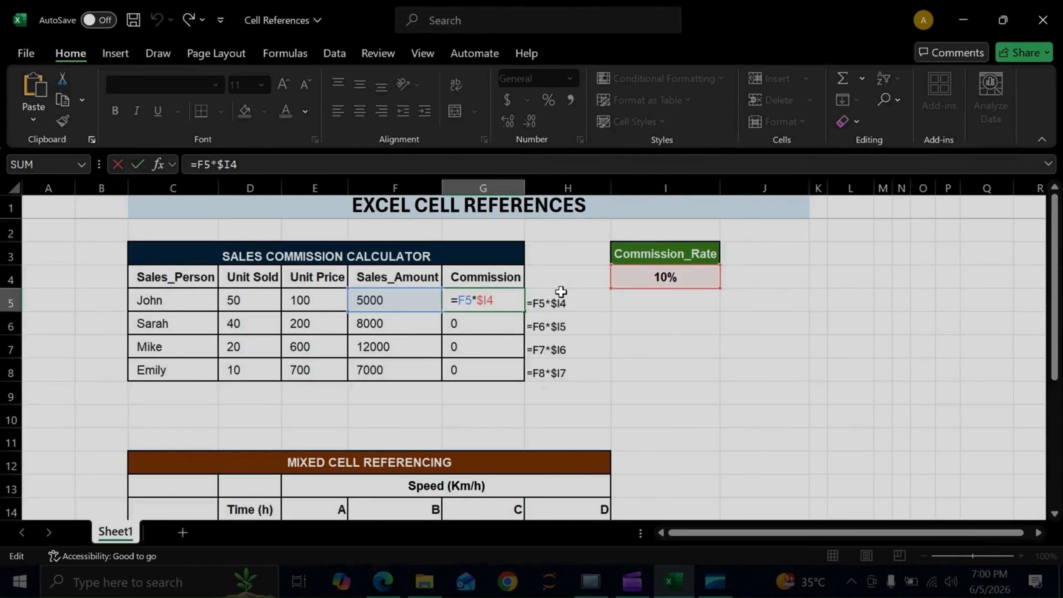
Lock the row of the rate reference too, making G5 =F5*$I$4, and fill it down to G8.
{"action": "key", "text": "Left"}
{"action": "type", "text": "$"}
{"action": "key", "text": "Return"}
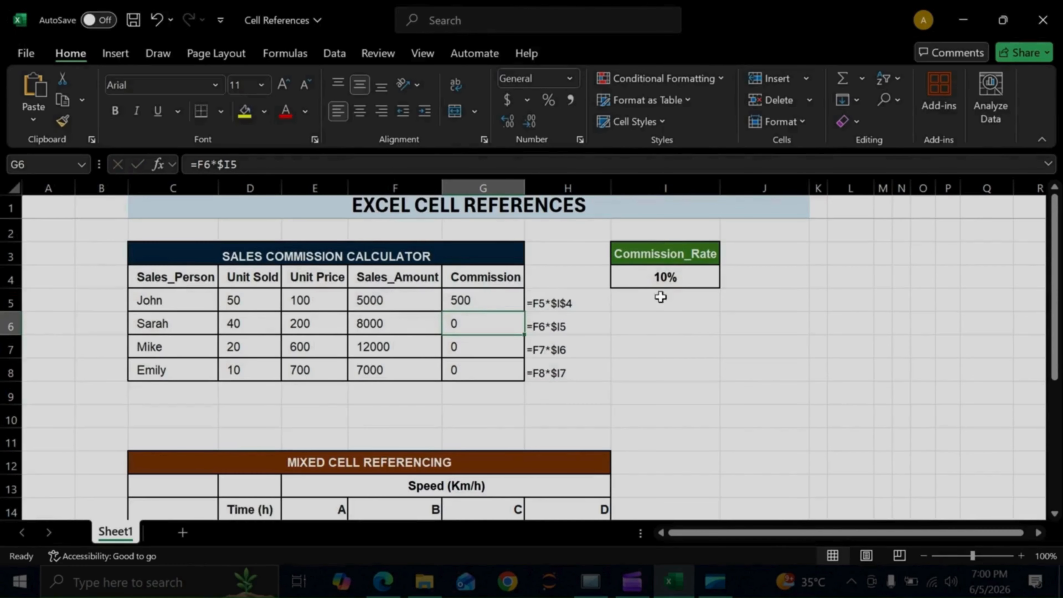
{"action": "left_click", "coordinate": [478, 300]}
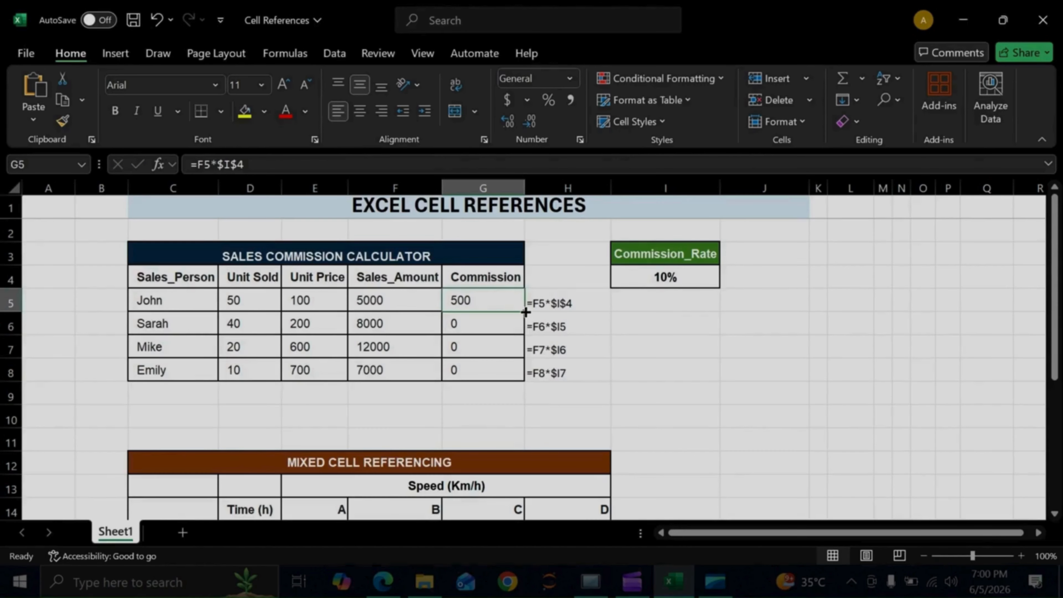
{"action": "left_click_drag", "start_coordinate": [526, 312], "coordinate": [513, 372]}
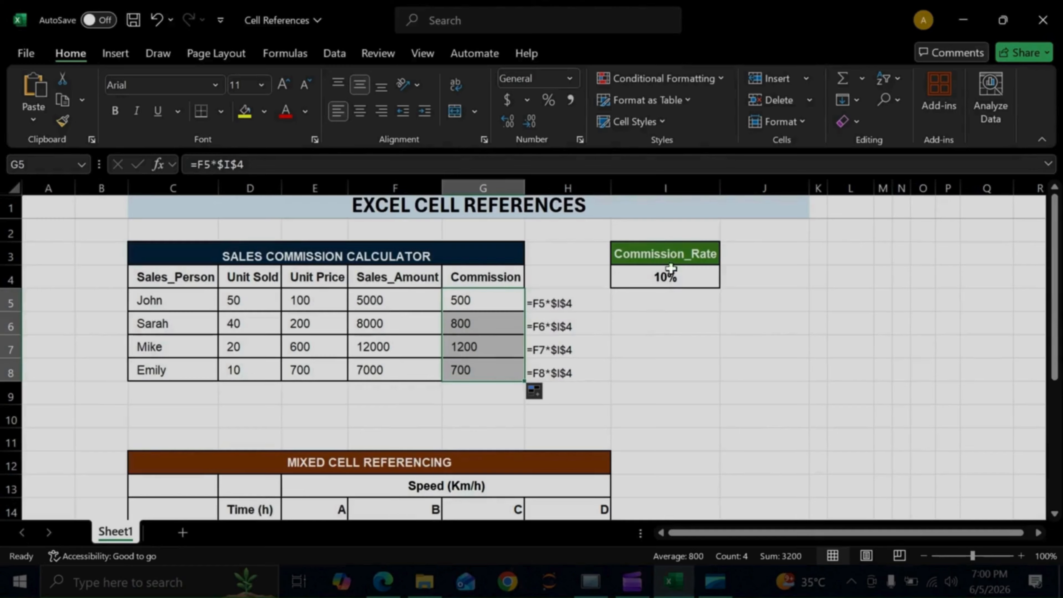
Set the Commission_Rate in I4 to 5%.
{"action": "double_click", "coordinate": [669, 280]}
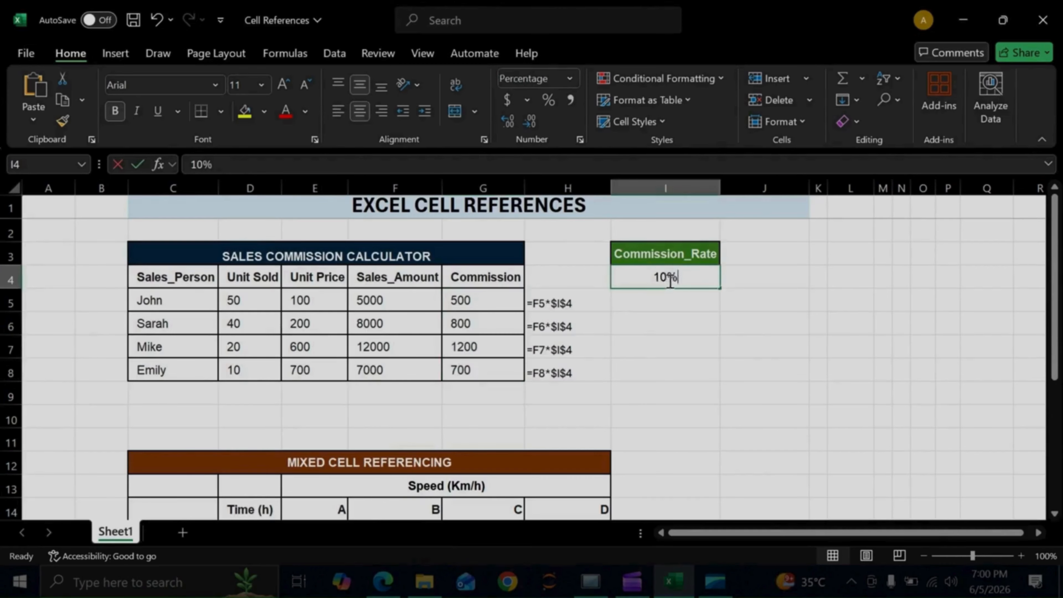
{"action": "left_click_drag", "start_coordinate": [655, 276], "coordinate": [669, 278]}
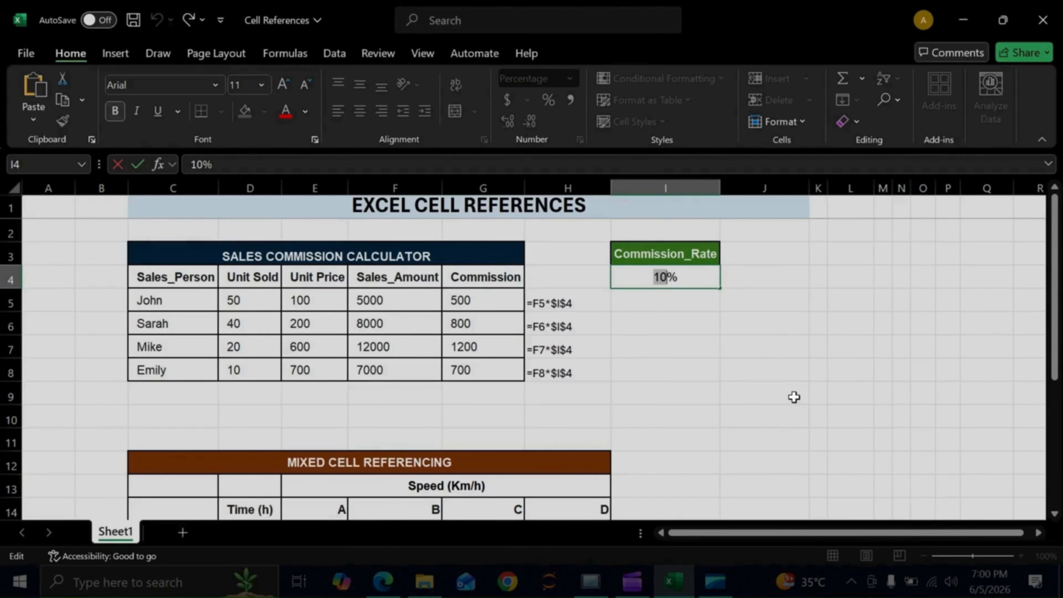
{"action": "type", "text": "5"}
{"action": "key", "text": "Return"}
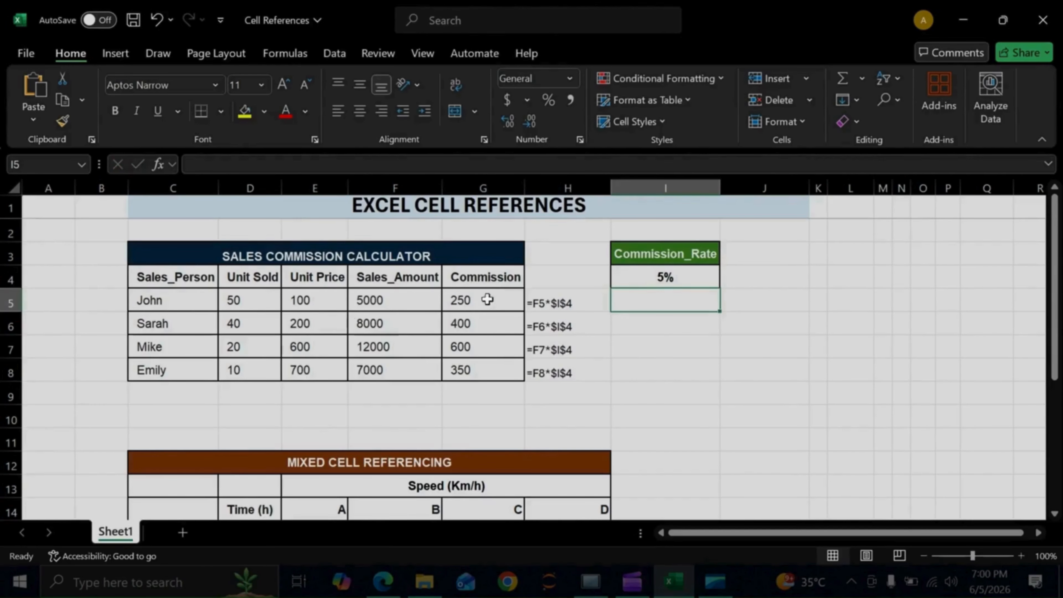
Set the Commission_Rate in I4 to 20%.
{"action": "left_click", "coordinate": [660, 280]}
{"action": "type", "text": "20"}
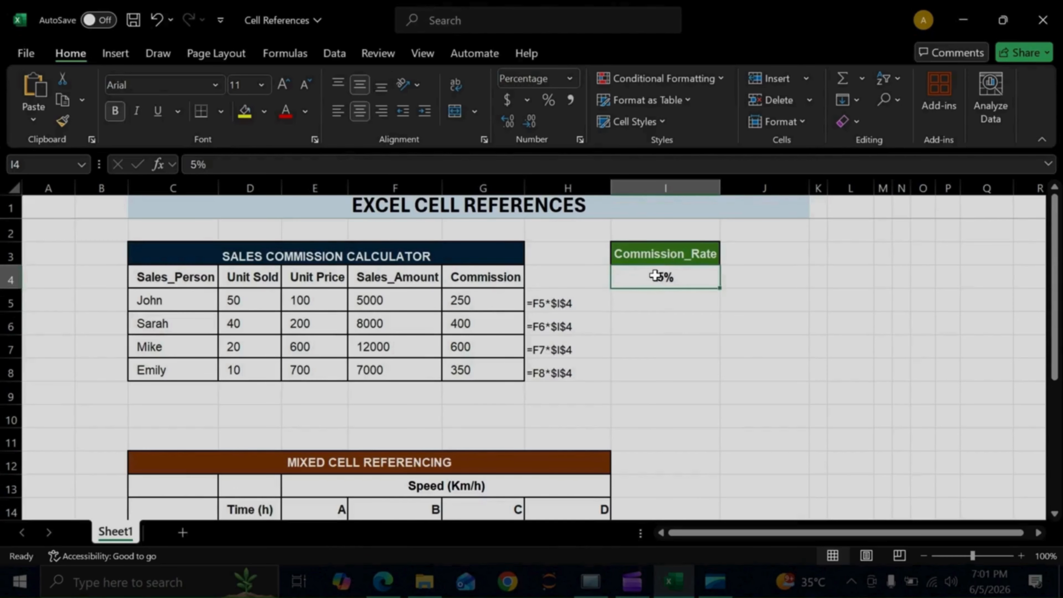
{"action": "key", "text": "Return"}
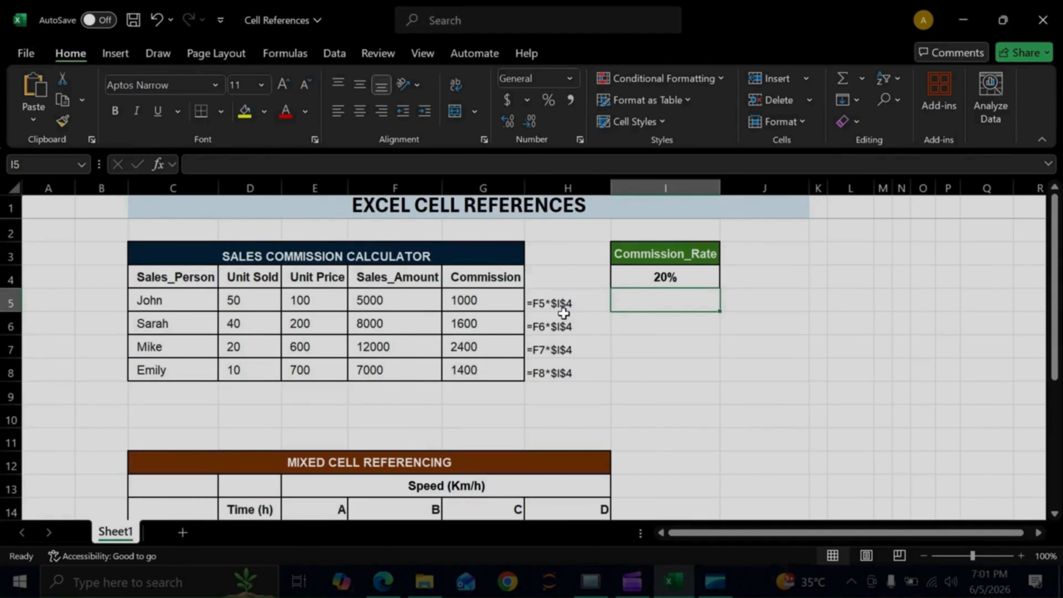
In the Mixed Cell Referencing table, enter =D16*E15 in E16 to multiply the first time by speed A.
{"action": "scroll", "coordinate": [503, 381], "scroll_direction": "down", "scroll_amount": 1}
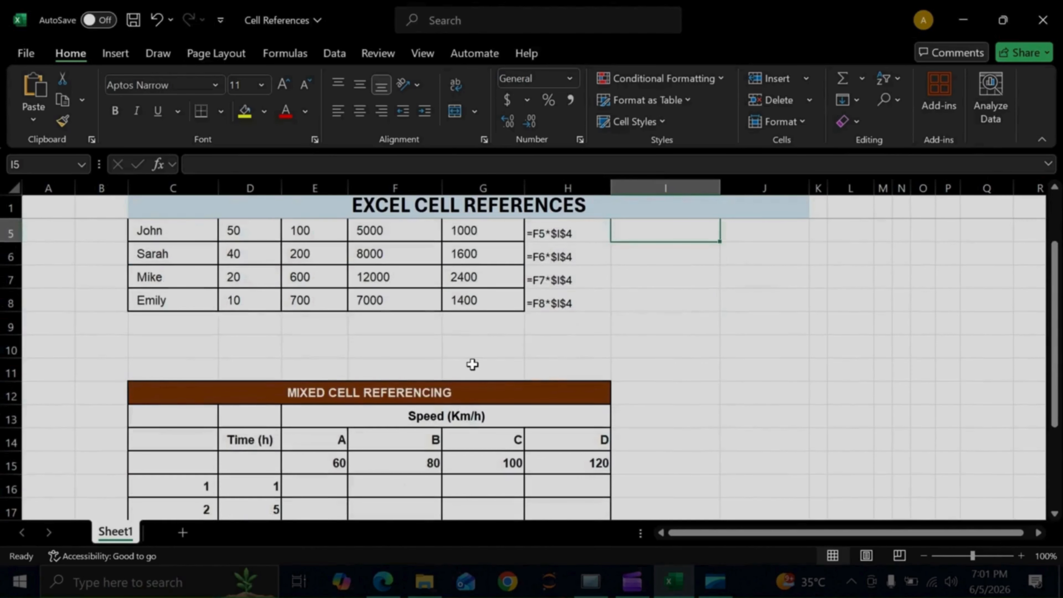
{"action": "scroll", "coordinate": [472, 364], "scroll_direction": "down", "scroll_amount": 3}
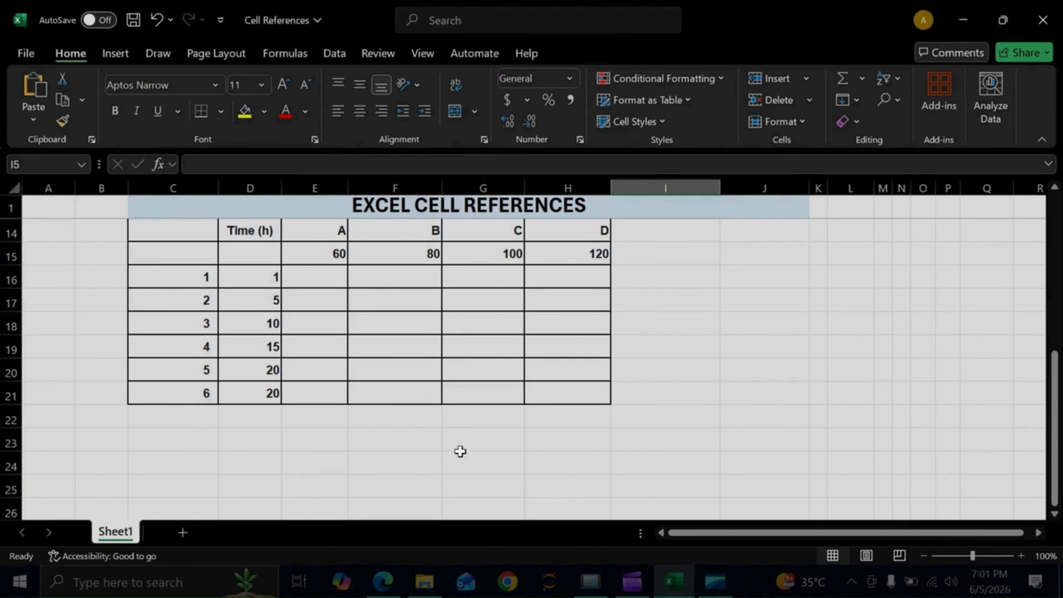
{"action": "scroll", "coordinate": [366, 251], "scroll_direction": "up", "scroll_amount": 1}
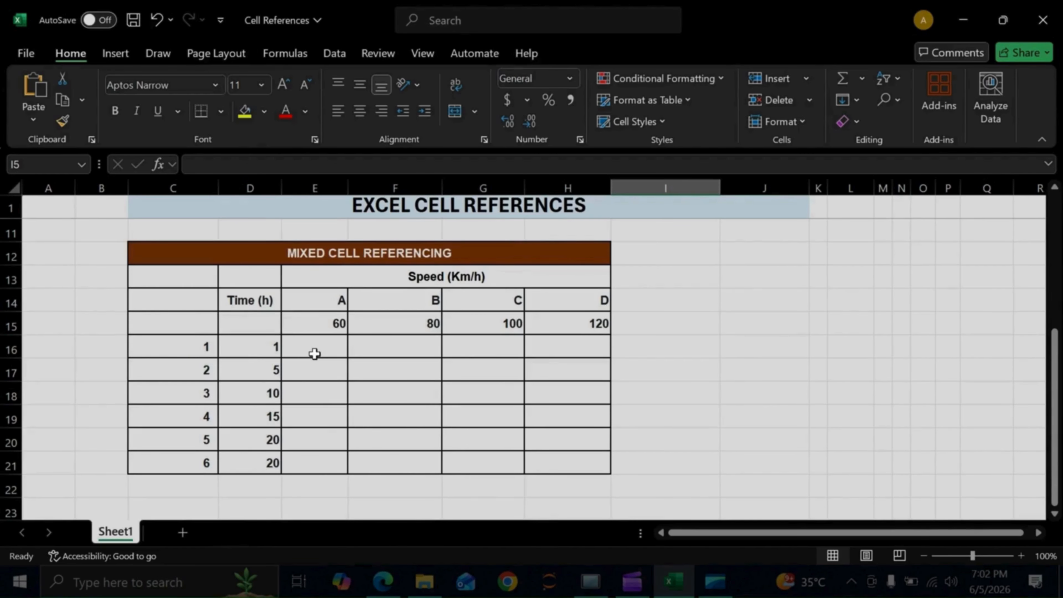
{"action": "double_click", "coordinate": [333, 348]}
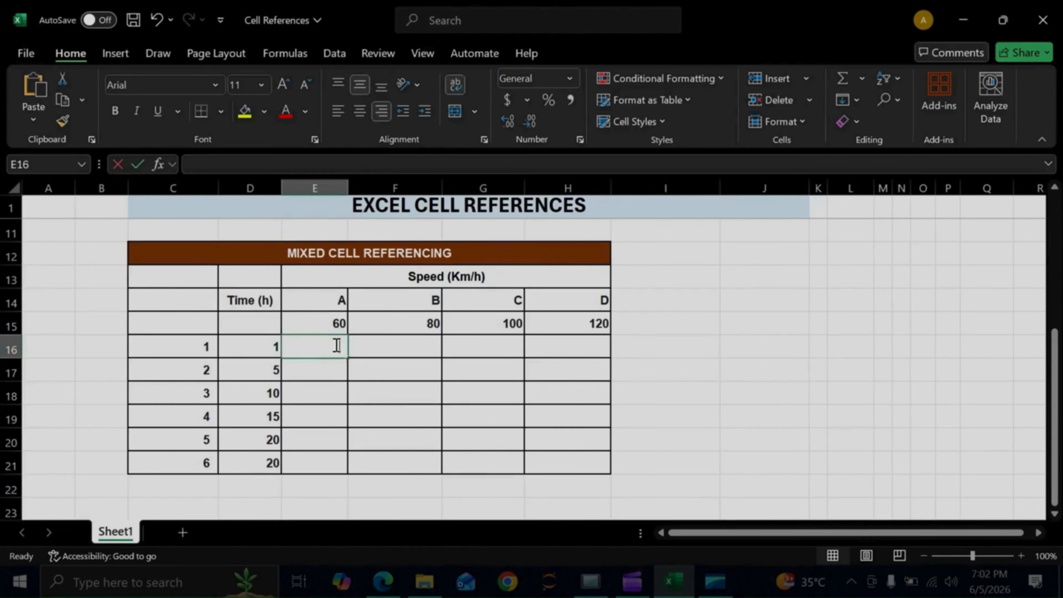
{"action": "type", "text": "="}
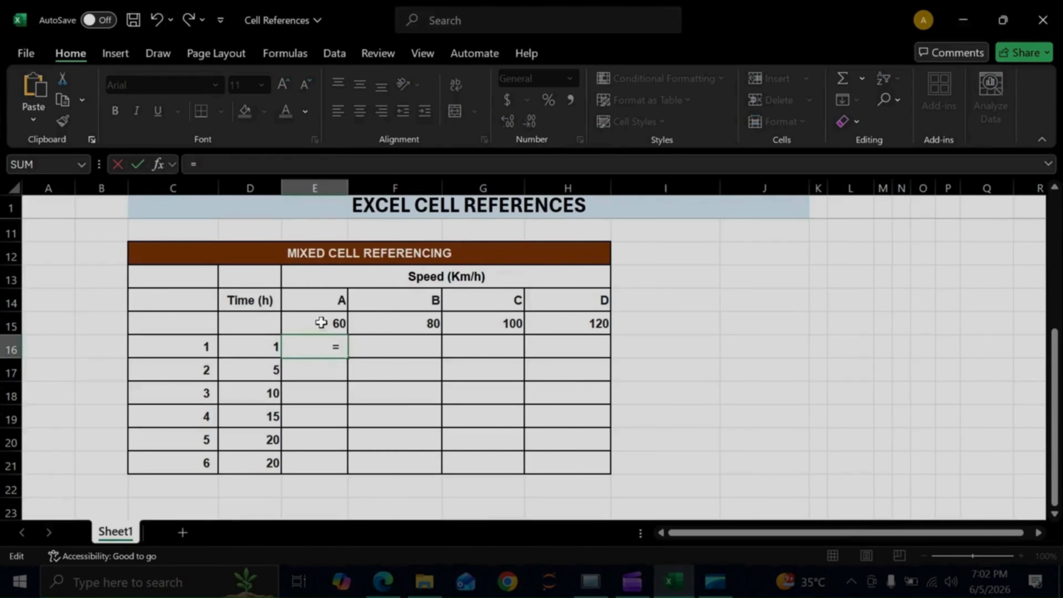
{"action": "left_click", "coordinate": [254, 344]}
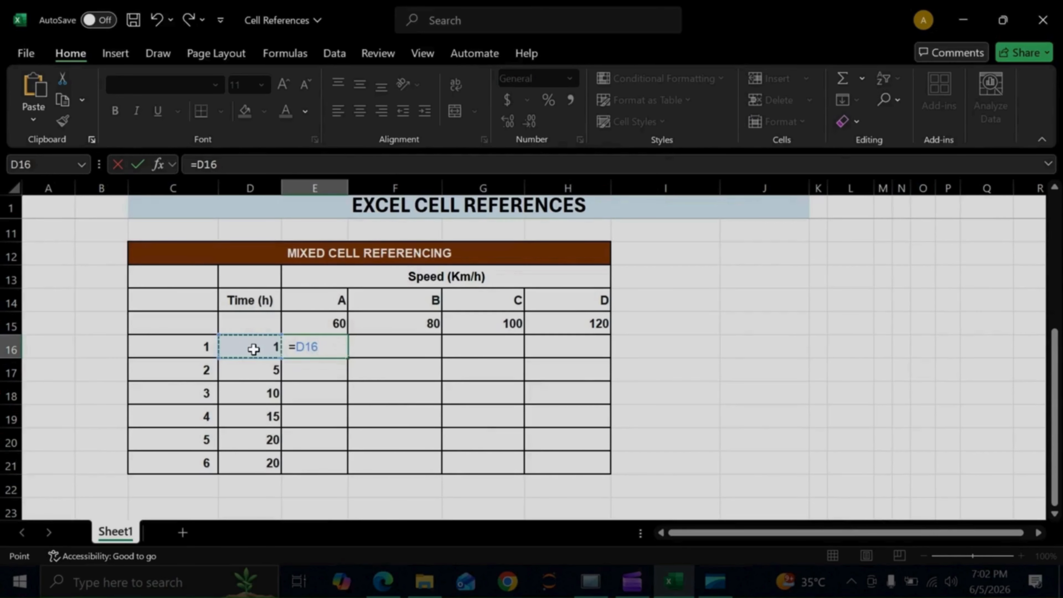
{"action": "type", "text": "*"}
{"action": "left_click", "coordinate": [322, 324]}
{"action": "key", "text": "Return"}
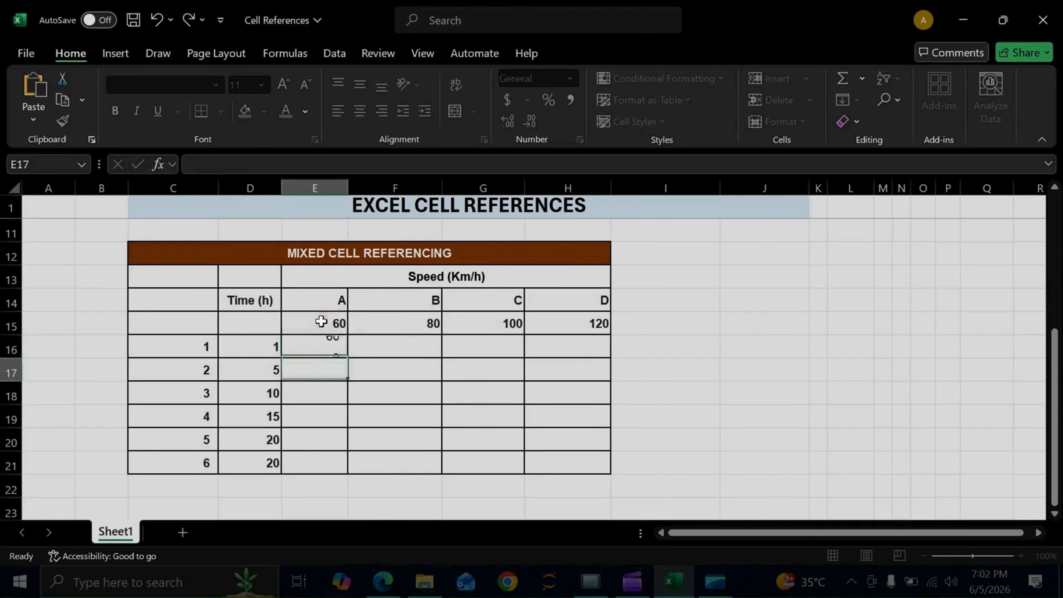
Fill the relative formula from E16 across to H16.
{"action": "left_click", "coordinate": [338, 347]}
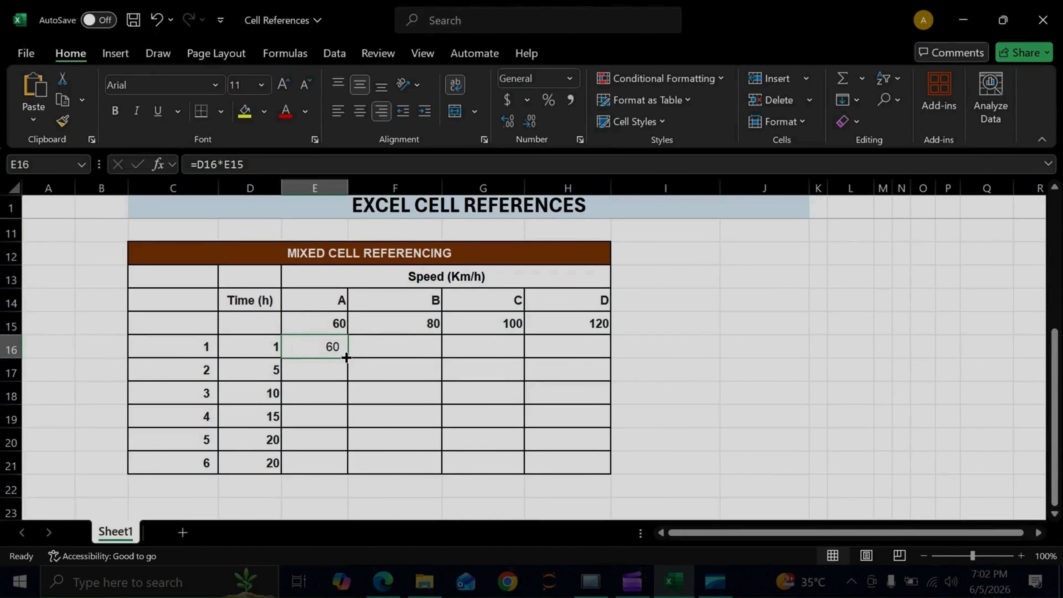
{"action": "left_click_drag", "start_coordinate": [346, 357], "coordinate": [562, 341]}
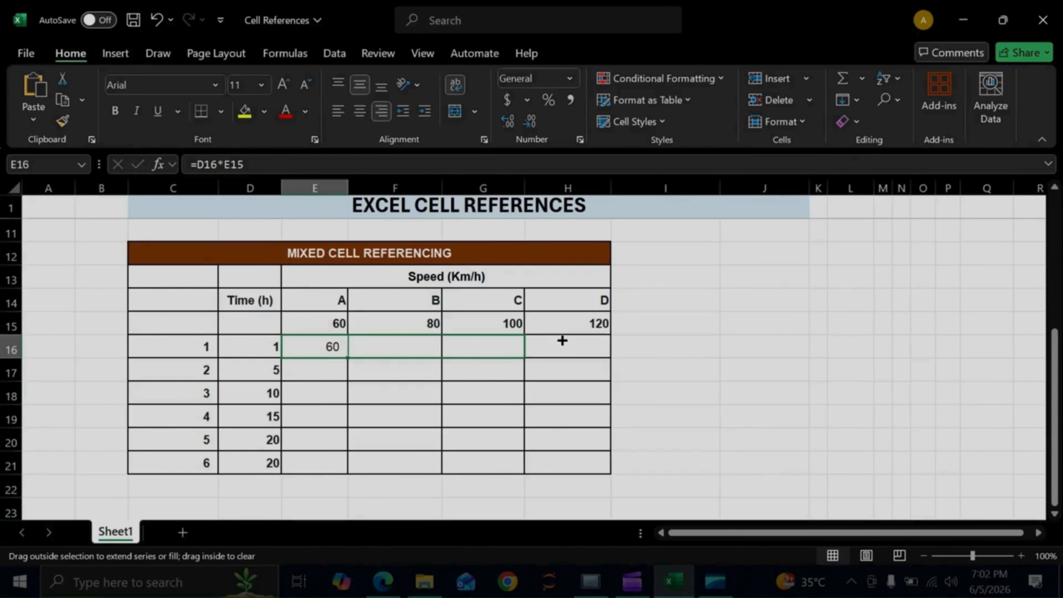
{"action": "left_click_drag", "start_coordinate": [564, 341], "coordinate": [540, 344]}
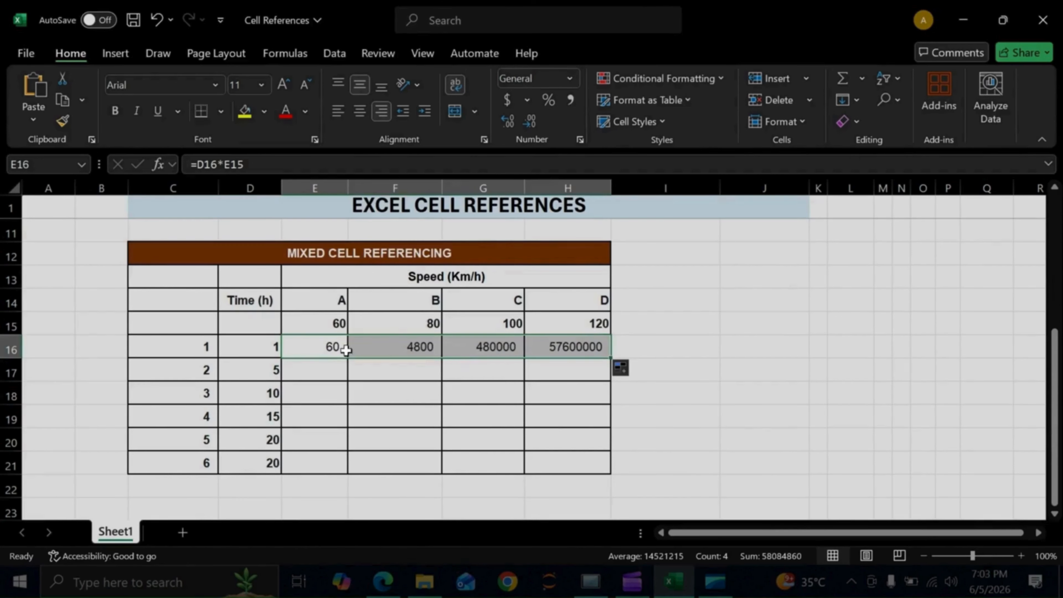
Display E16's formula as text in E22 with =FORMULATEXT(E16) and fill it across to H22.
{"action": "left_click", "coordinate": [316, 486]}
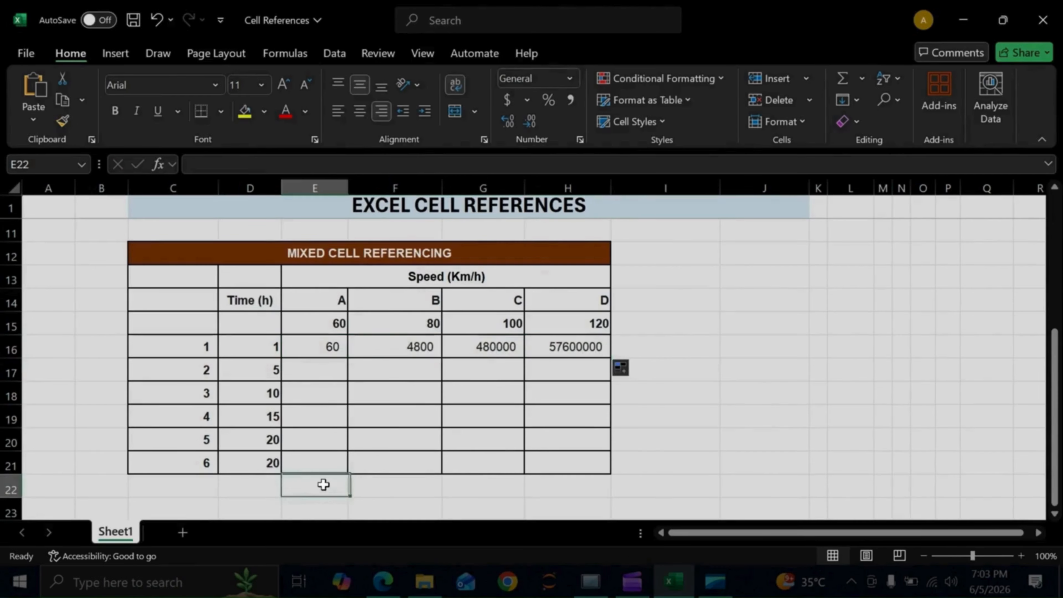
{"action": "type", "text": "=form"}
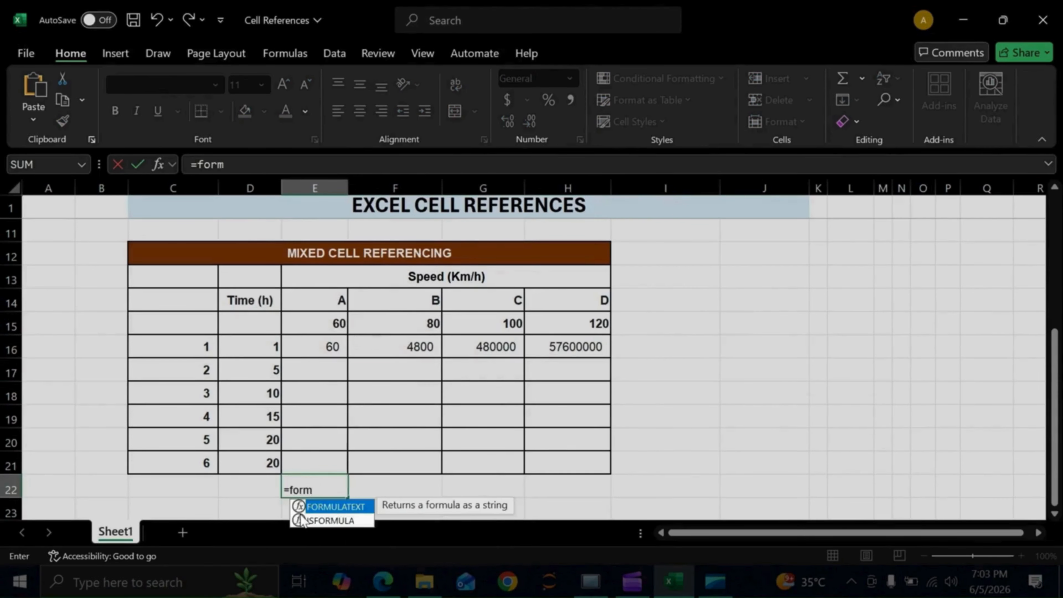
{"action": "type", "text": "ulatext("}
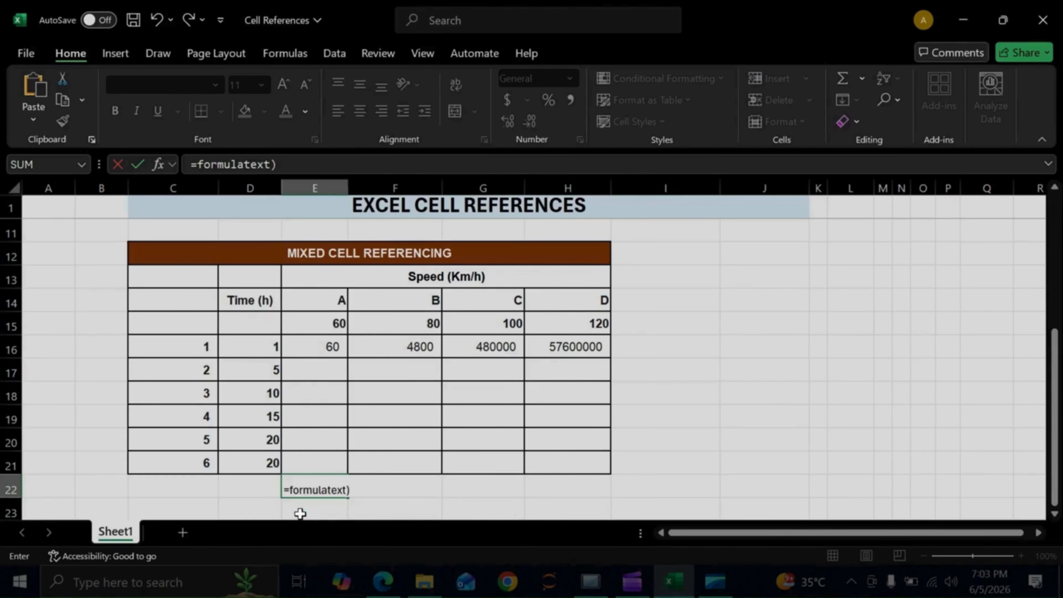
{"action": "key", "text": "BackSpace"}
{"action": "type", "text": "("}
{"action": "left_click", "coordinate": [312, 348]}
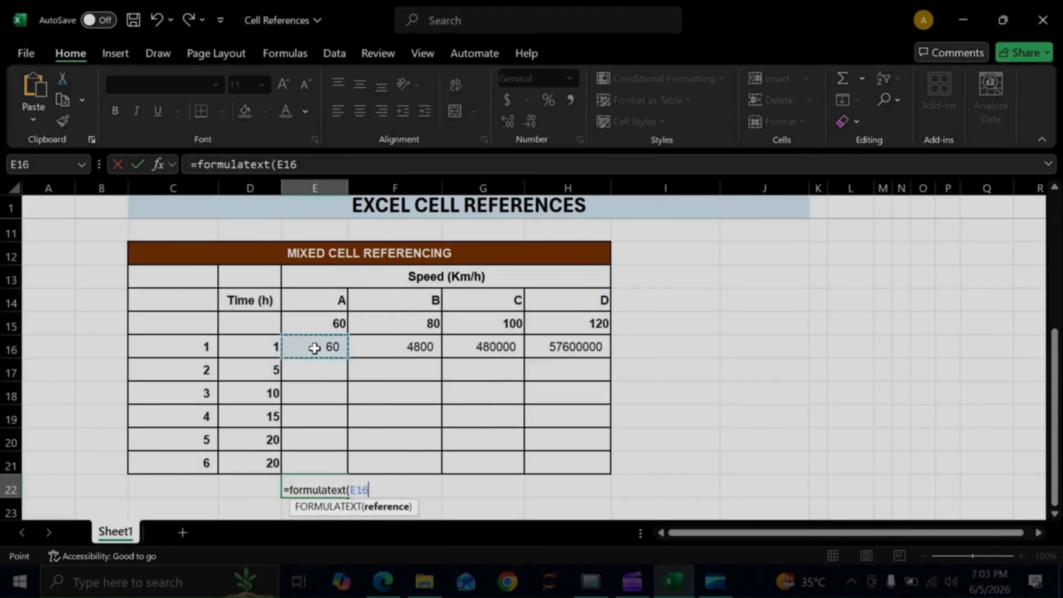
{"action": "key", "text": "Return"}
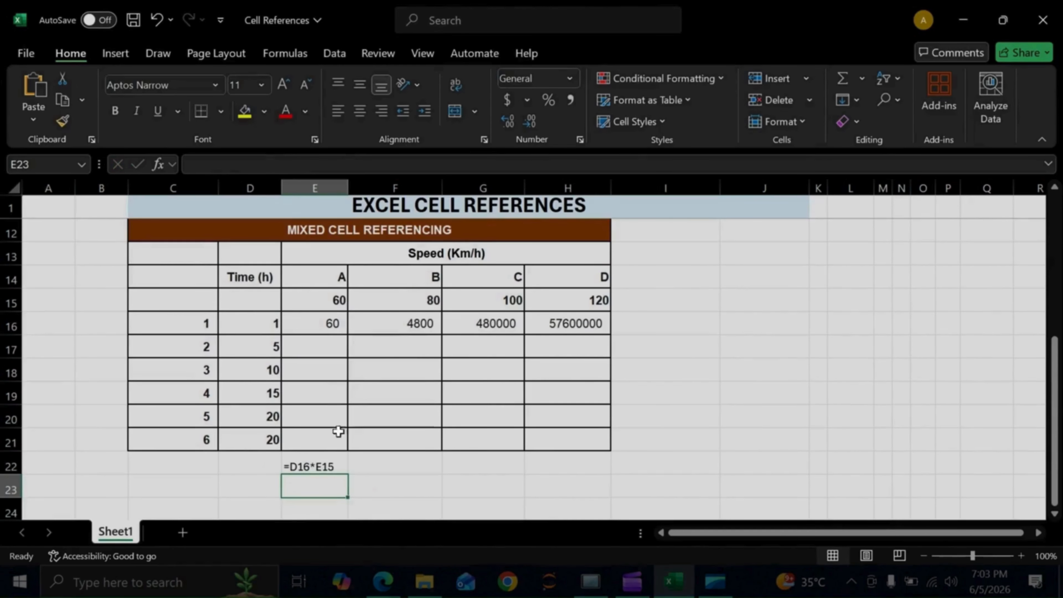
{"action": "left_click", "coordinate": [326, 467]}
{"action": "left_click_drag", "start_coordinate": [348, 474], "coordinate": [579, 453]}
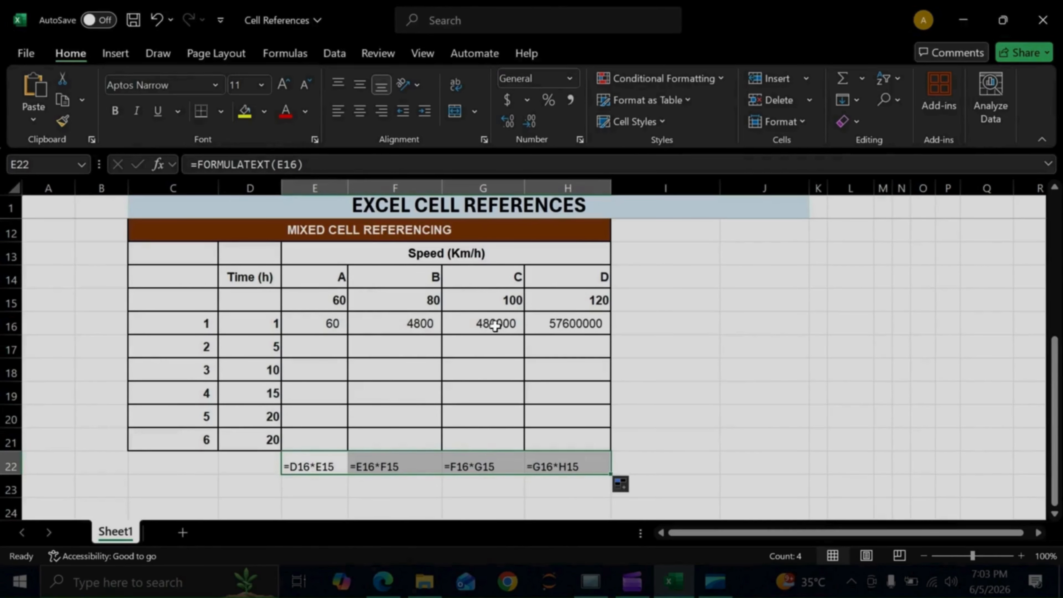
Open the formulas in E16 and F16 to examine which cells each one references.
{"action": "key", "text": "ctrl+z"}
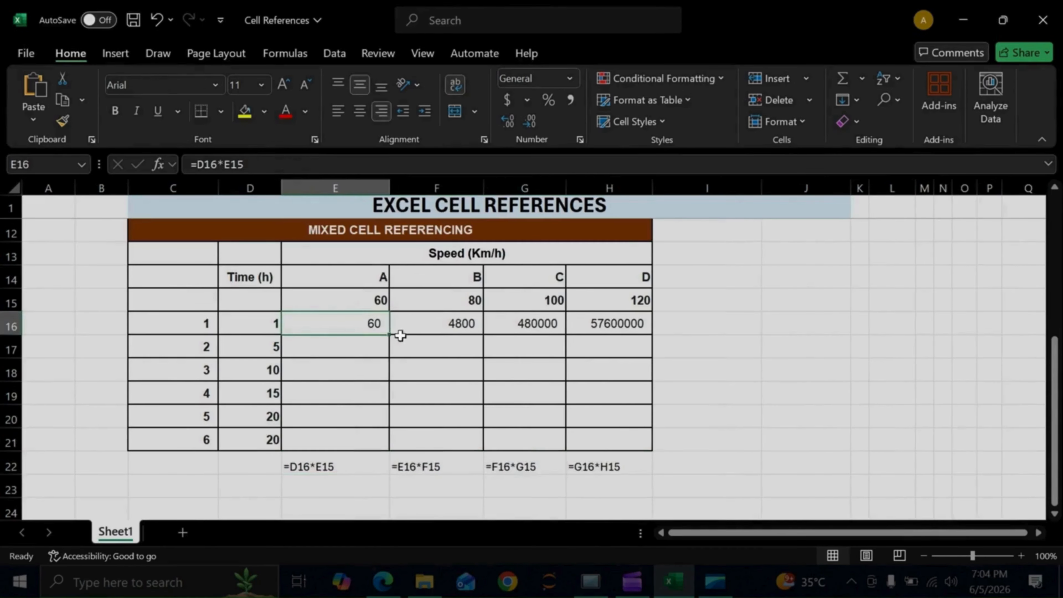
{"action": "double_click", "coordinate": [361, 325]}
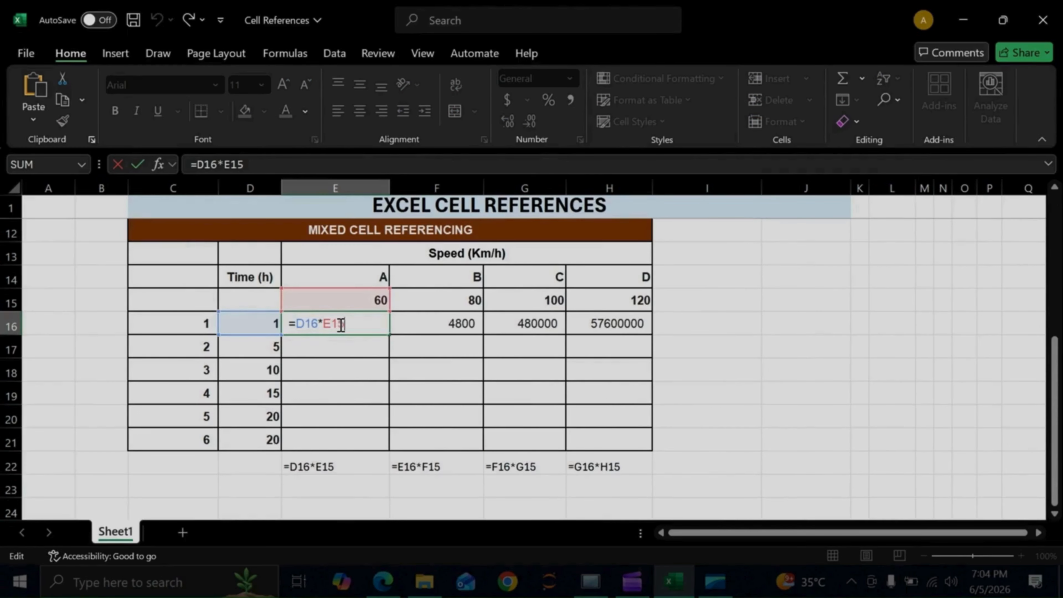
{"action": "key", "text": "Tab"}
{"action": "key", "text": "F2"}
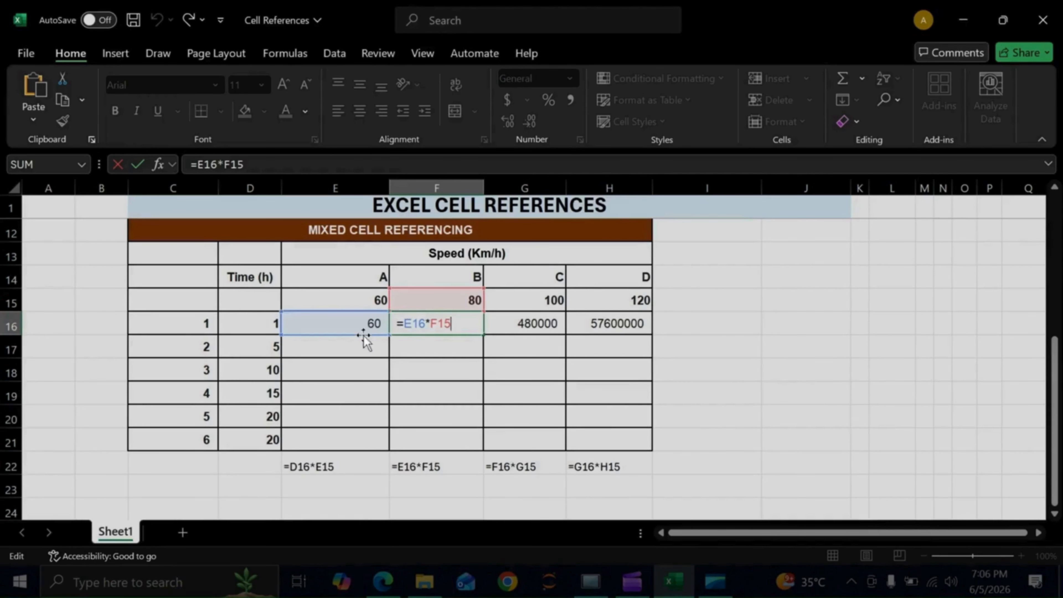
{"action": "left_click", "coordinate": [404, 324]}
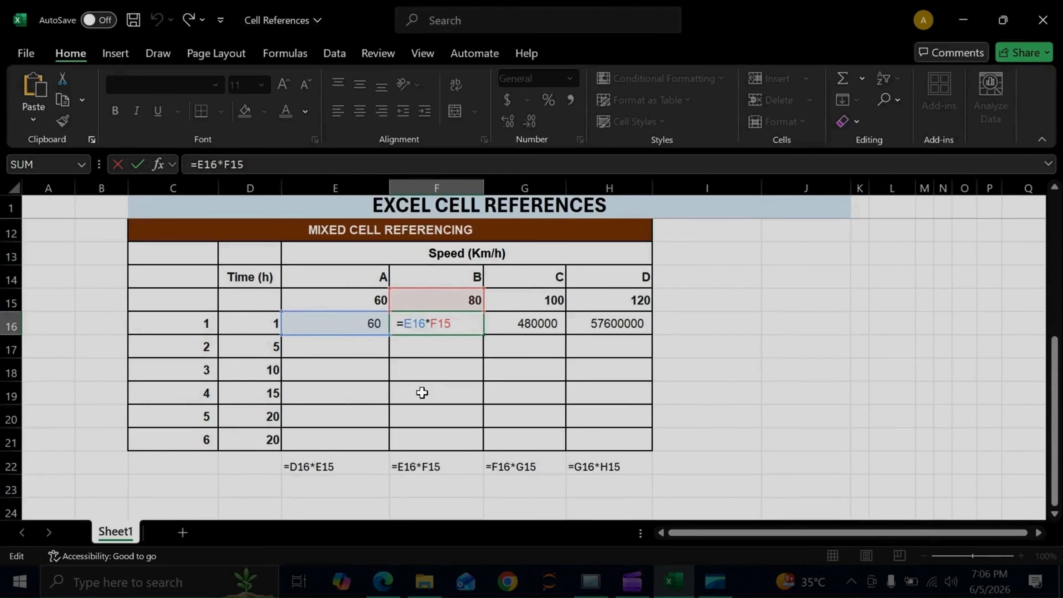
{"action": "type", "text": "$"}
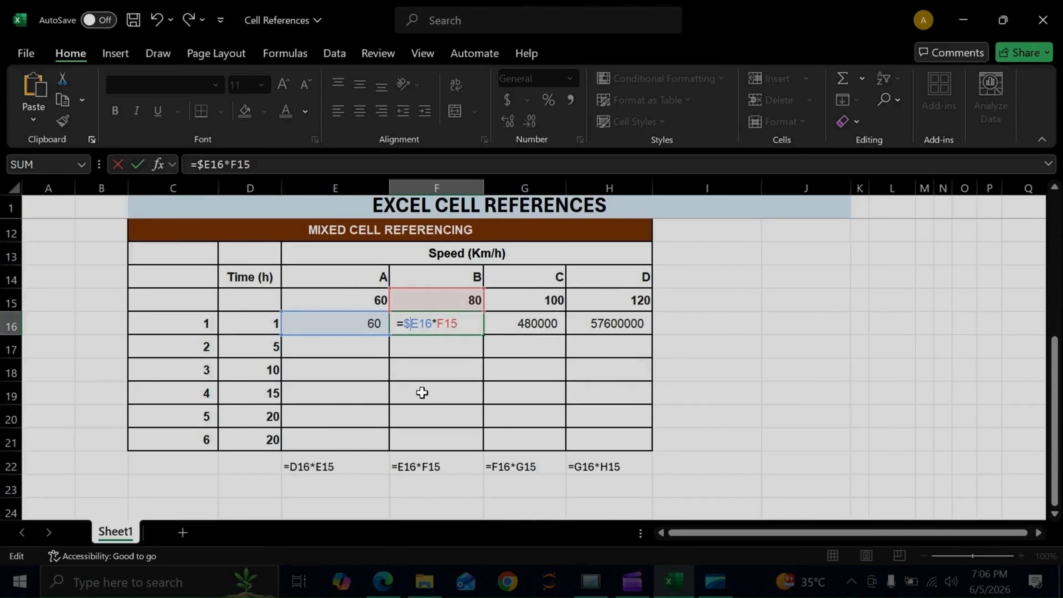
{"action": "key", "text": "BackSpace"}
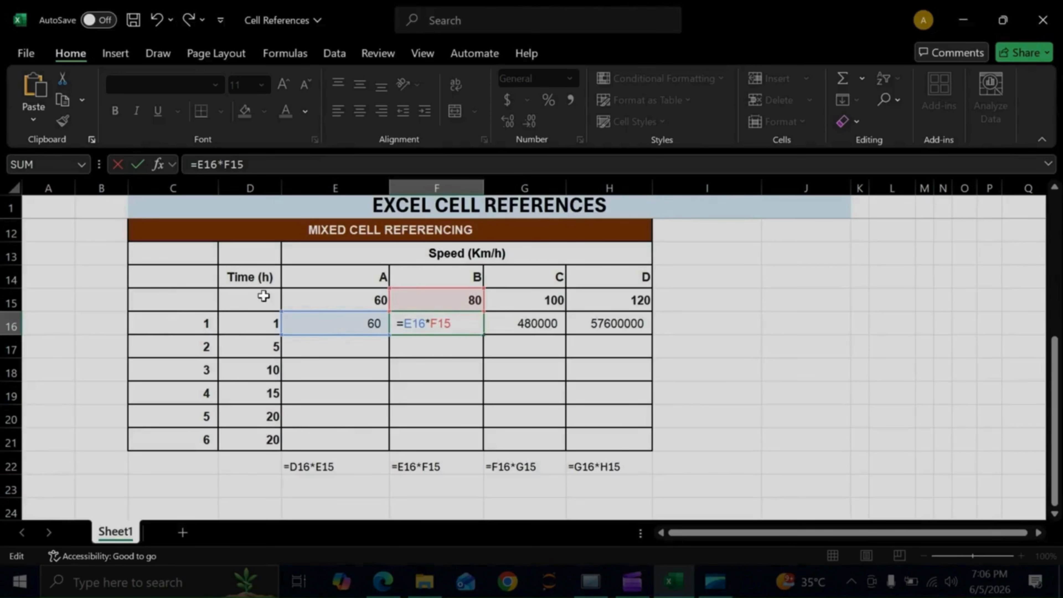
Lock the time reference's column in E16, making it =$D16*E15, and fill the formula across to H16.
{"action": "left_click", "coordinate": [325, 320]}
{"action": "double_click", "coordinate": [325, 320]}
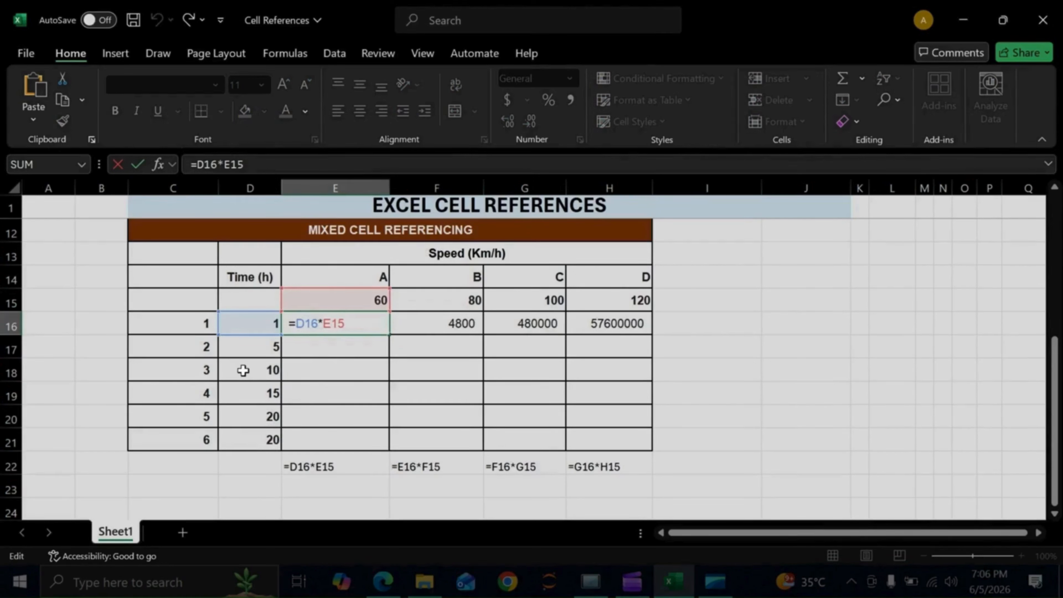
{"action": "type", "text": "$"}
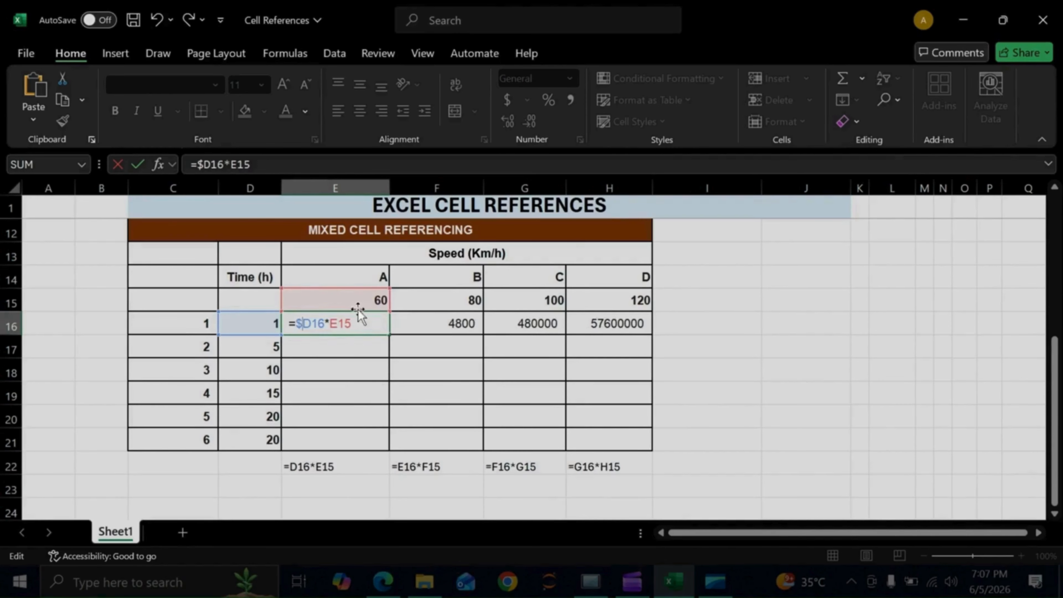
{"action": "left_click", "coordinate": [367, 328]}
{"action": "key", "text": "Return"}
{"action": "left_click", "coordinate": [373, 326]}
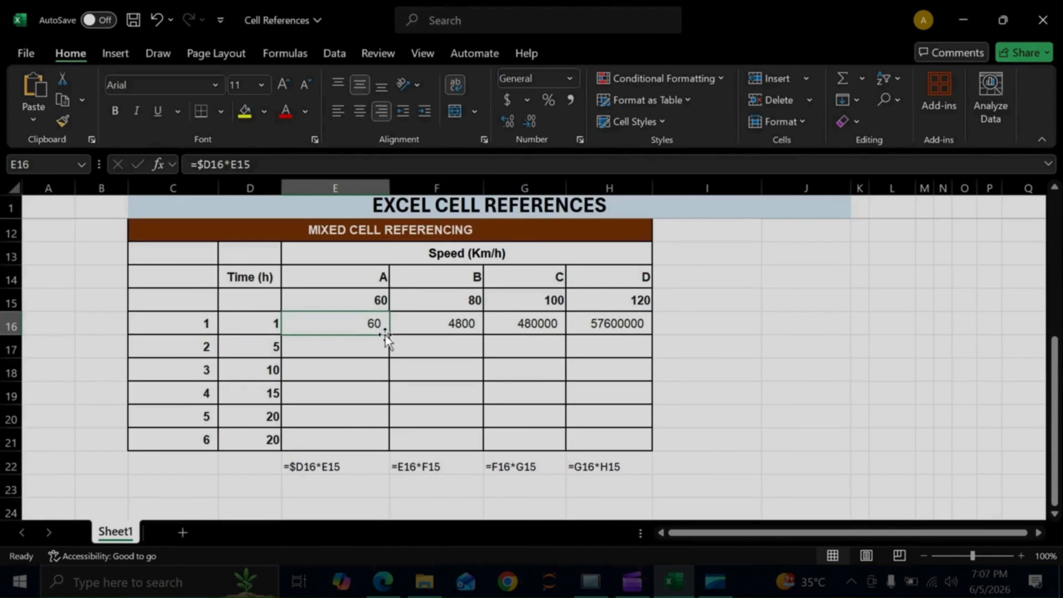
{"action": "left_click_drag", "start_coordinate": [392, 336], "coordinate": [623, 304]}
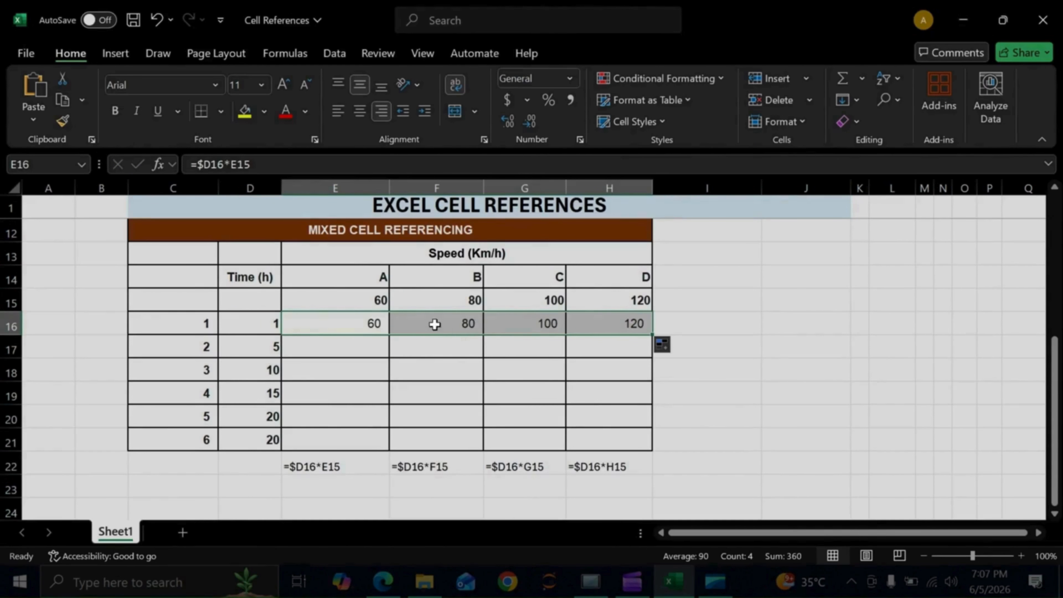
{"action": "left_click", "coordinate": [444, 346]}
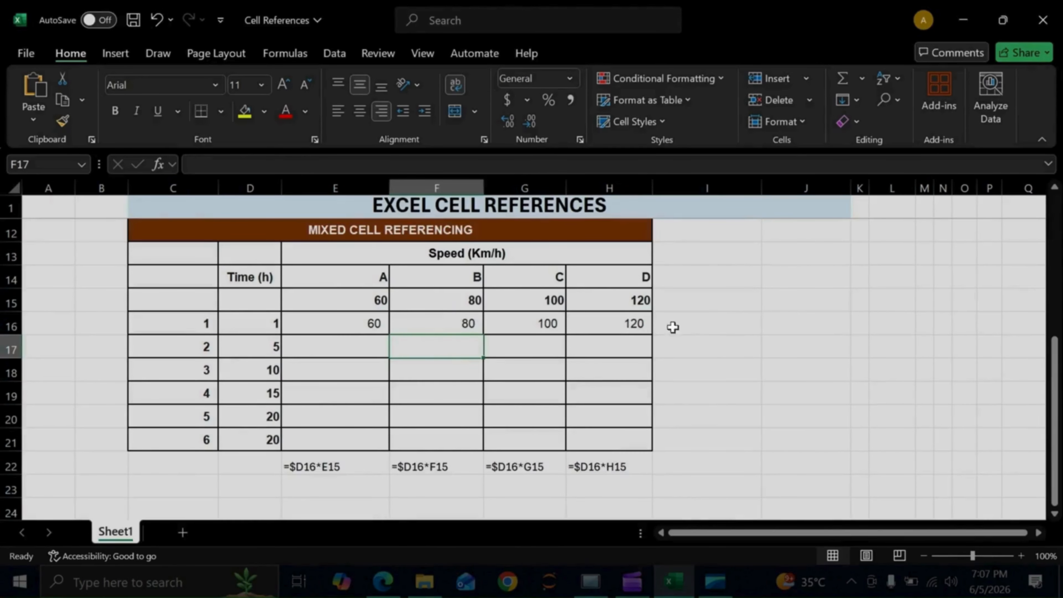
Fill the =$D16*E15 formula from E16 down to E21 and inspect the references in E16.
{"action": "left_click", "coordinate": [376, 323]}
{"action": "left_click_drag", "start_coordinate": [388, 334], "coordinate": [385, 449]}
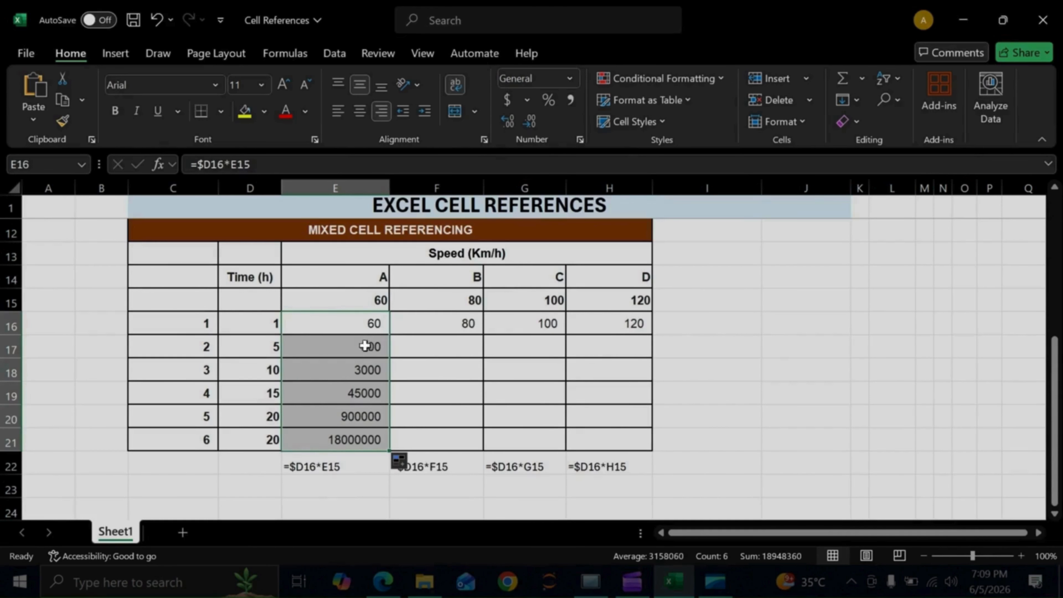
{"action": "double_click", "coordinate": [351, 329]}
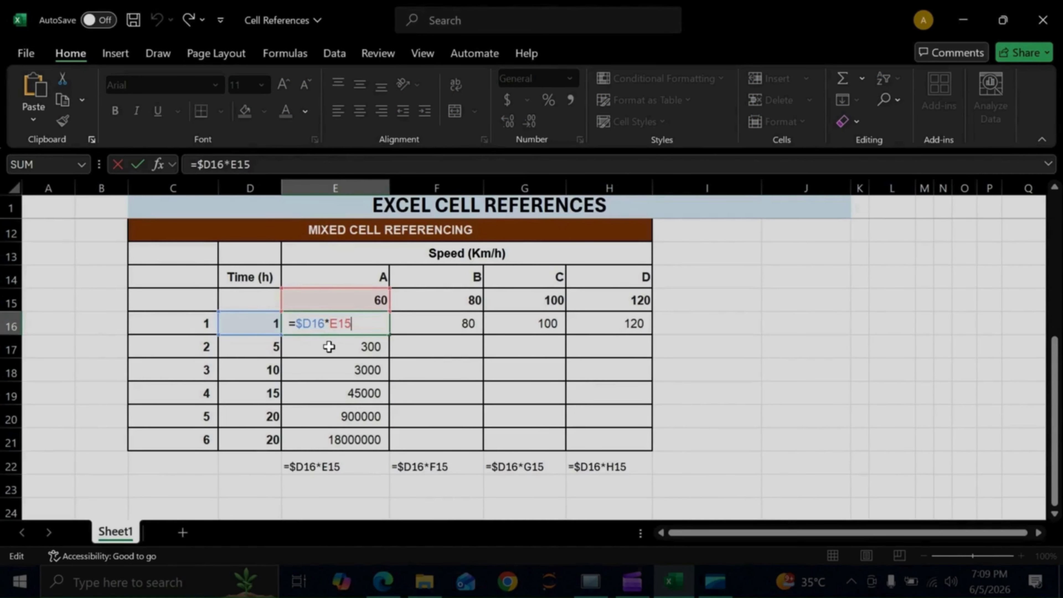
Display E16's formula as text in I16 with =FORMULATEXT(E16) and fill it down to I21.
{"action": "double_click", "coordinate": [744, 321]}
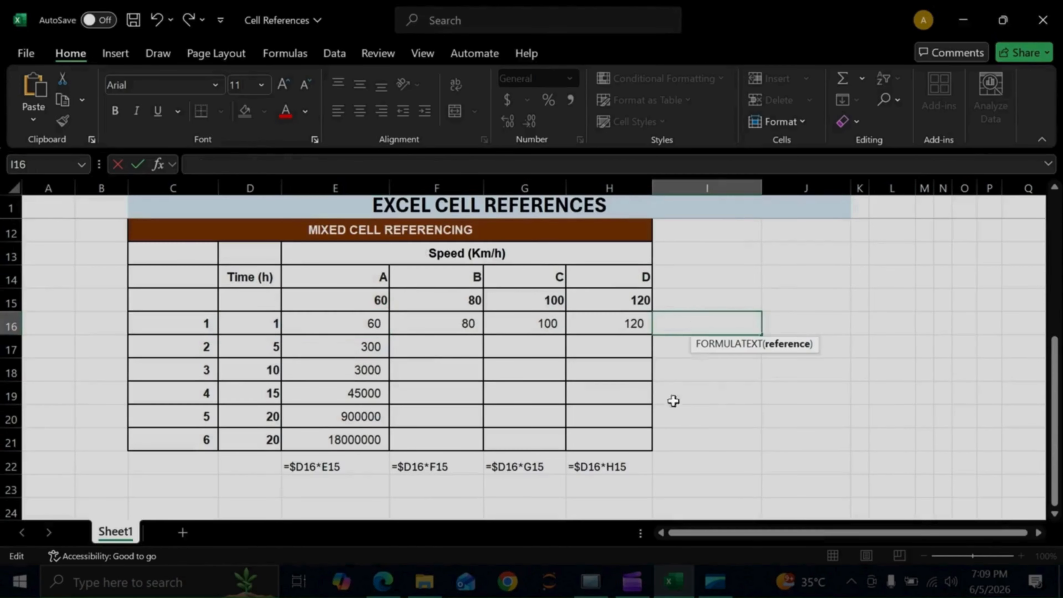
{"action": "type", "text": "=for"}
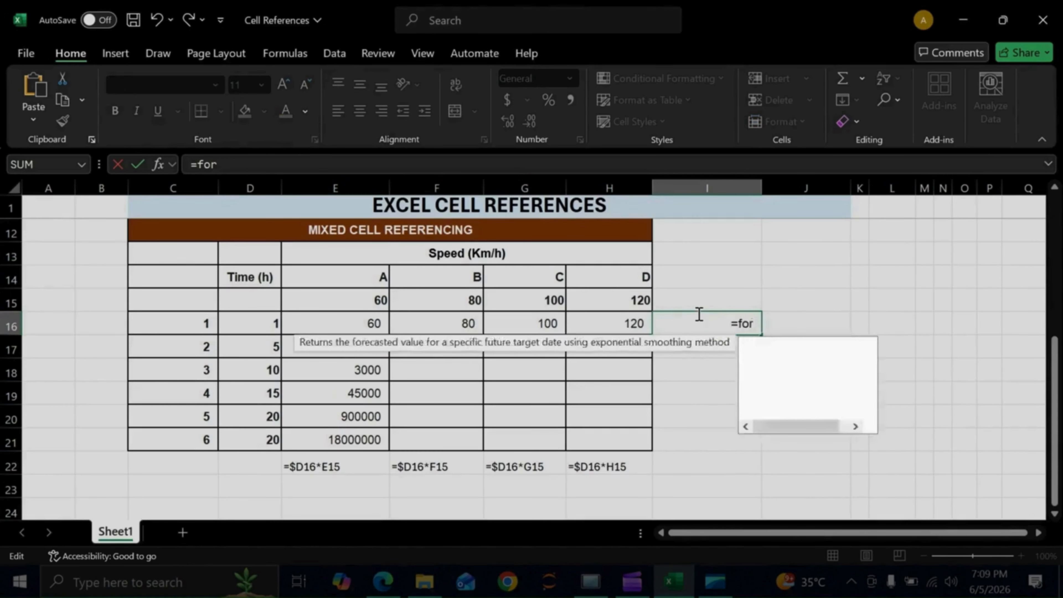
{"action": "type", "text": "mulatext("}
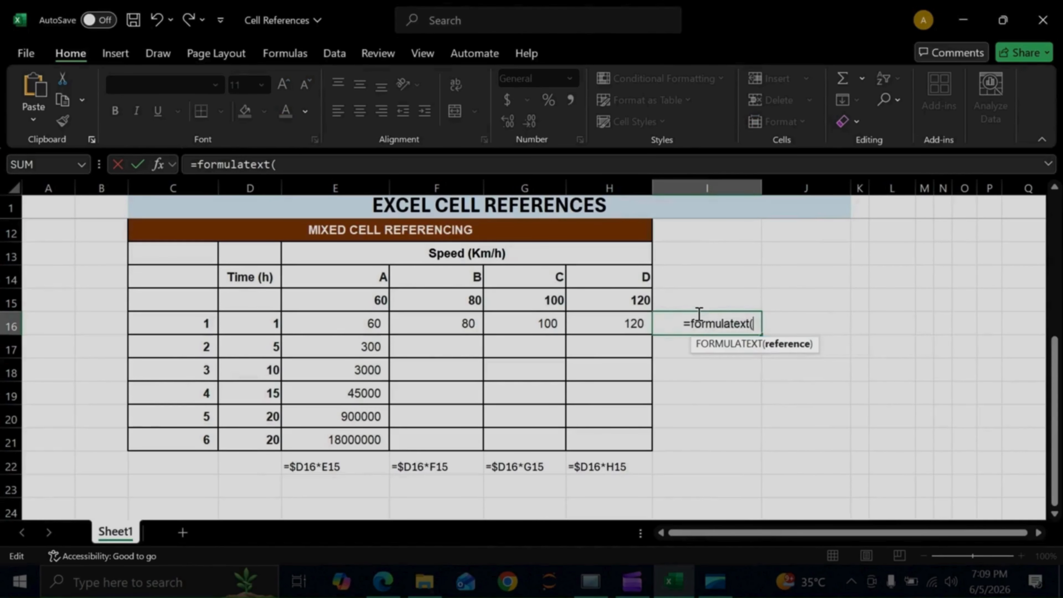
{"action": "left_click", "coordinate": [335, 332]}
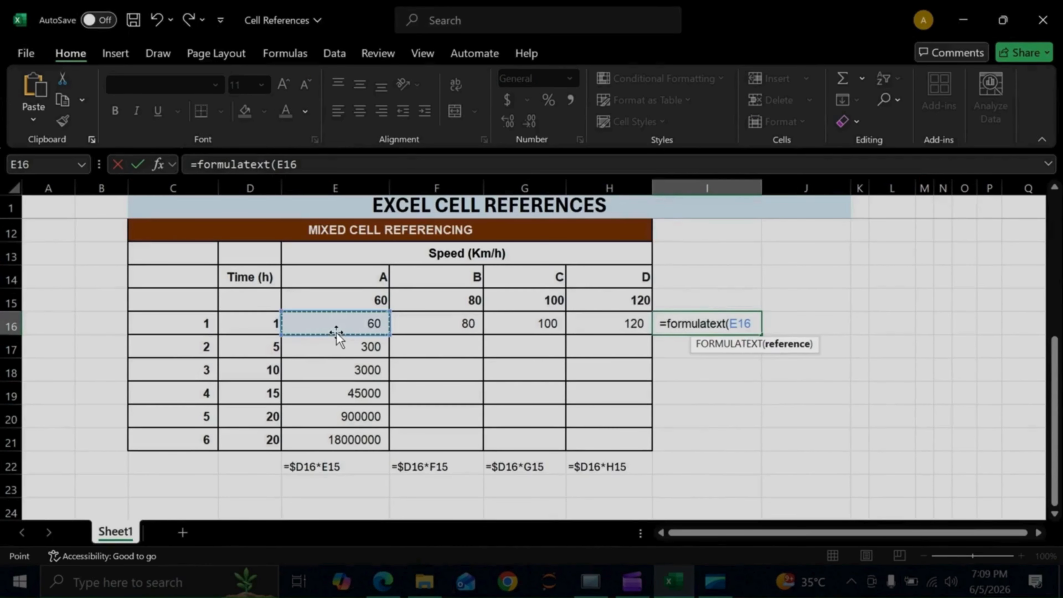
{"action": "key", "text": "ctrl+Return"}
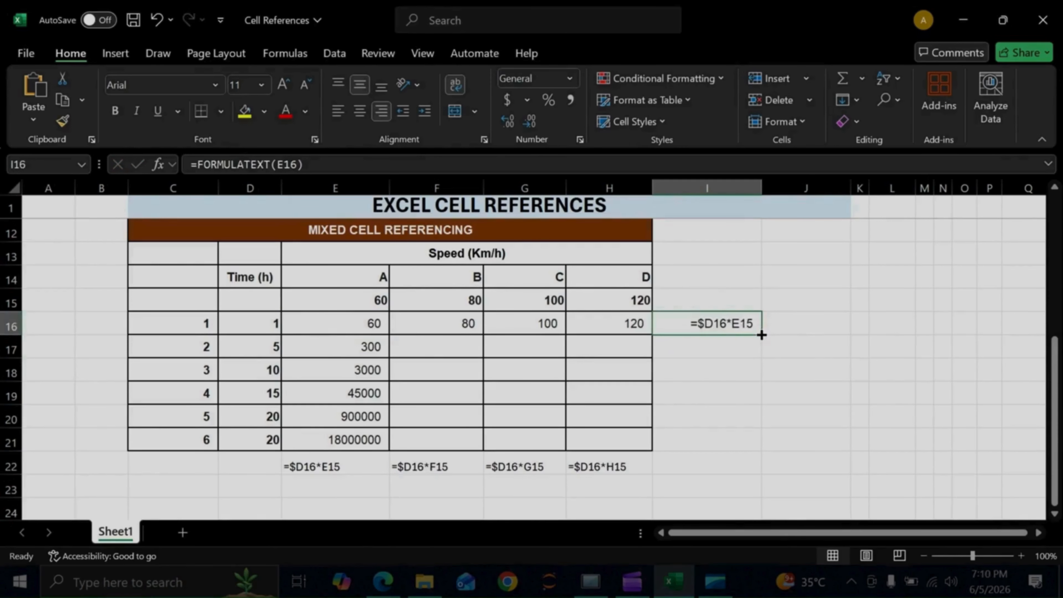
{"action": "left_click_drag", "start_coordinate": [761, 335], "coordinate": [774, 448]}
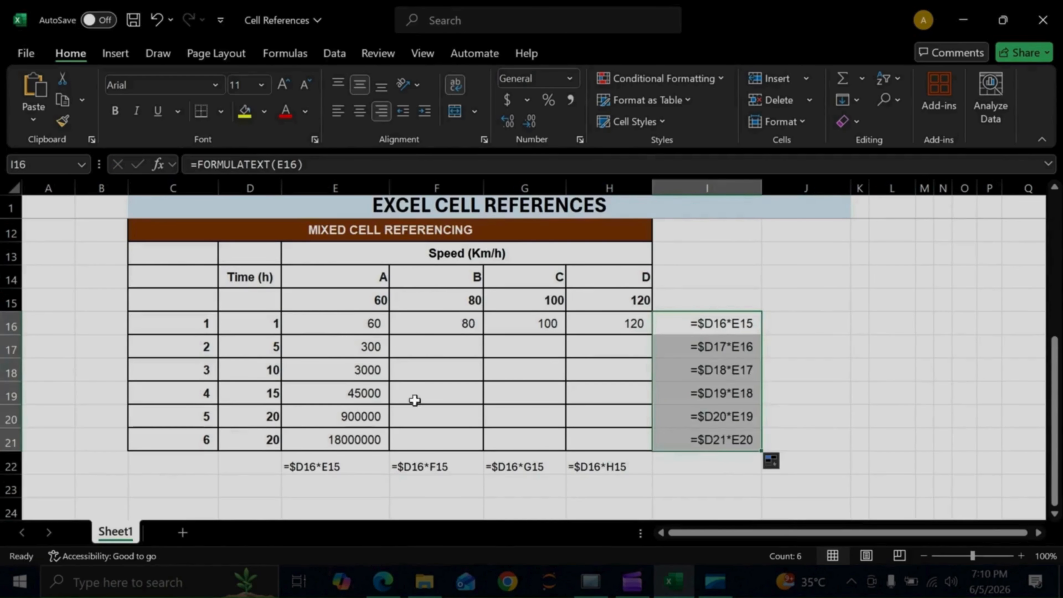
Open the filled formulas in E17 and E18 to examine which time and speed cells each one references.
{"action": "left_click", "coordinate": [739, 350]}
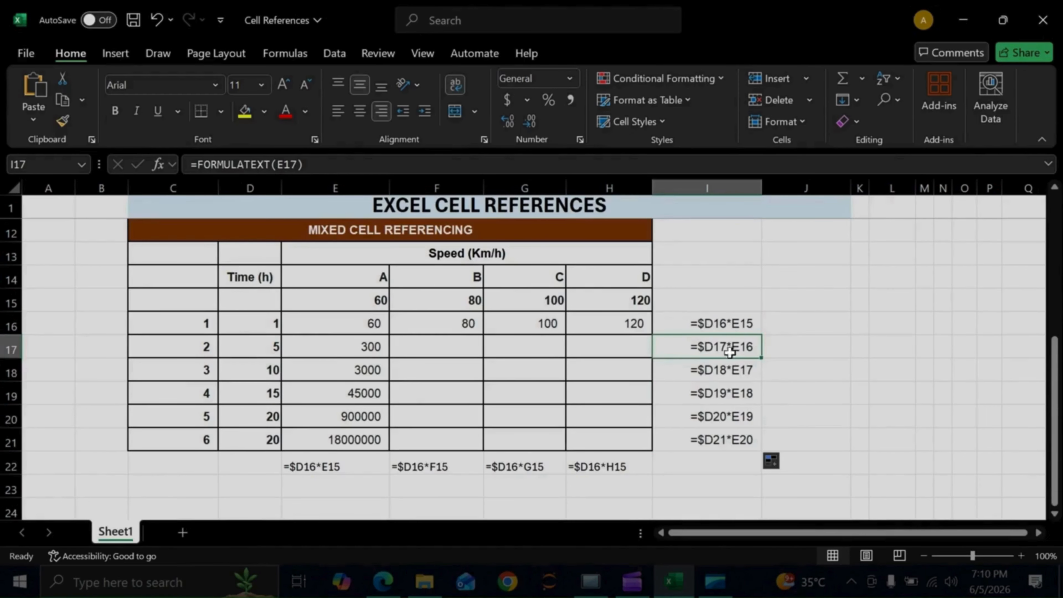
{"action": "left_click", "coordinate": [331, 350]}
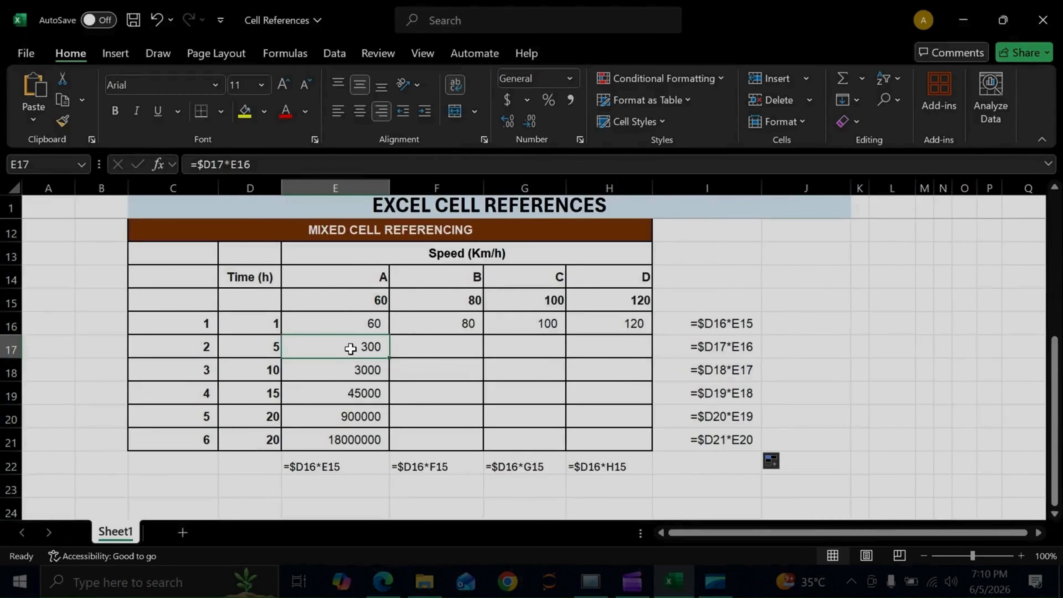
{"action": "double_click", "coordinate": [309, 341]}
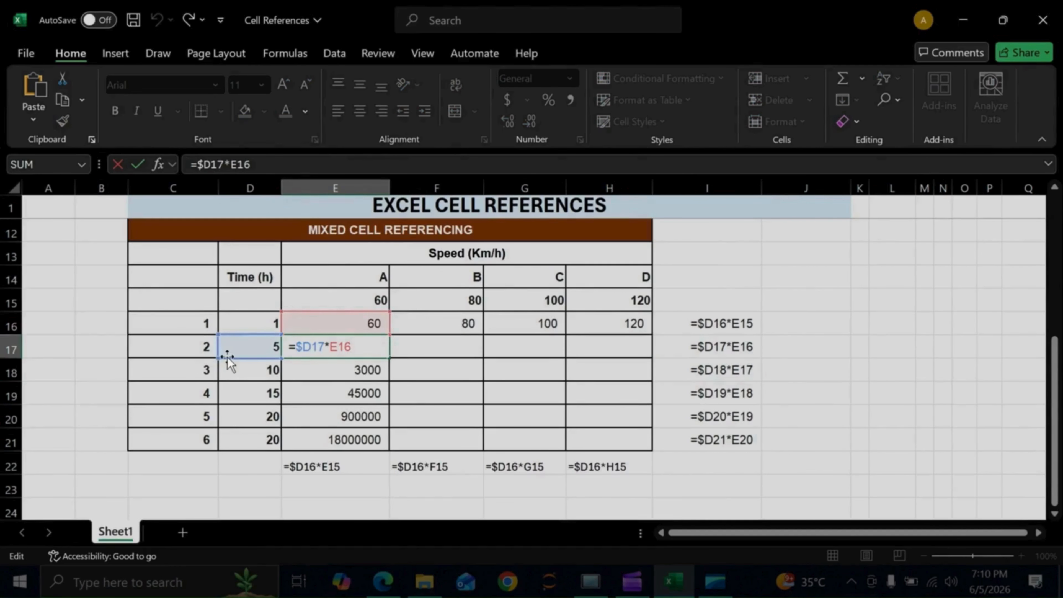
{"action": "key", "text": "Return"}
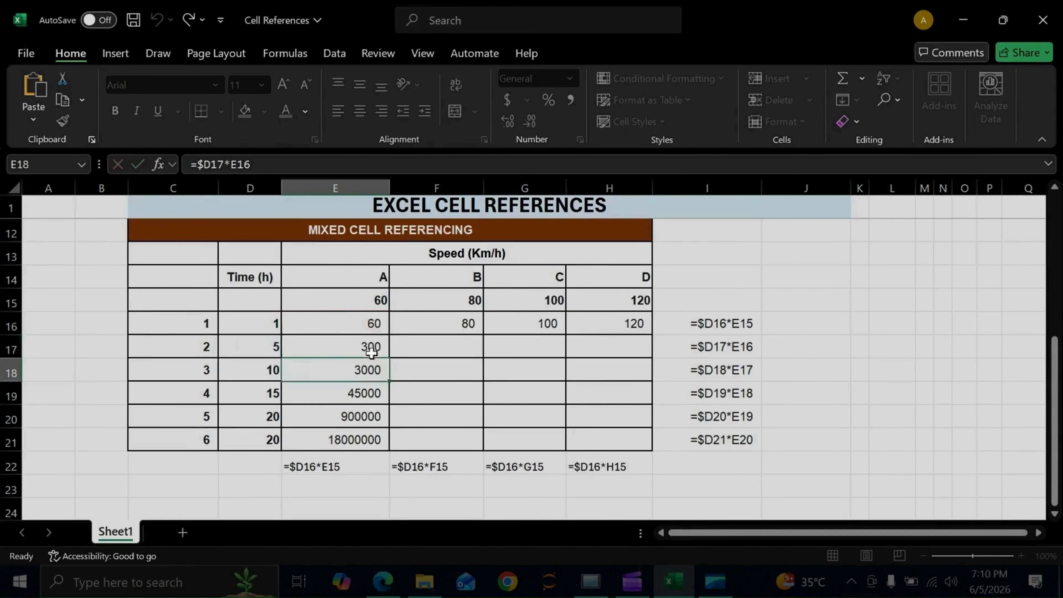
{"action": "double_click", "coordinate": [371, 371]}
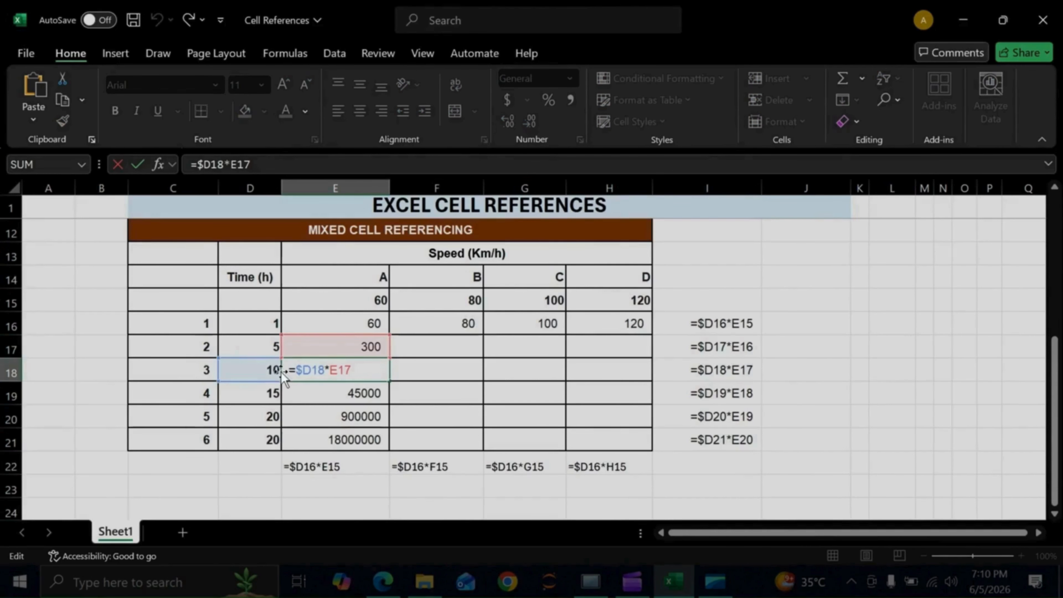
{"action": "key", "text": "Return"}
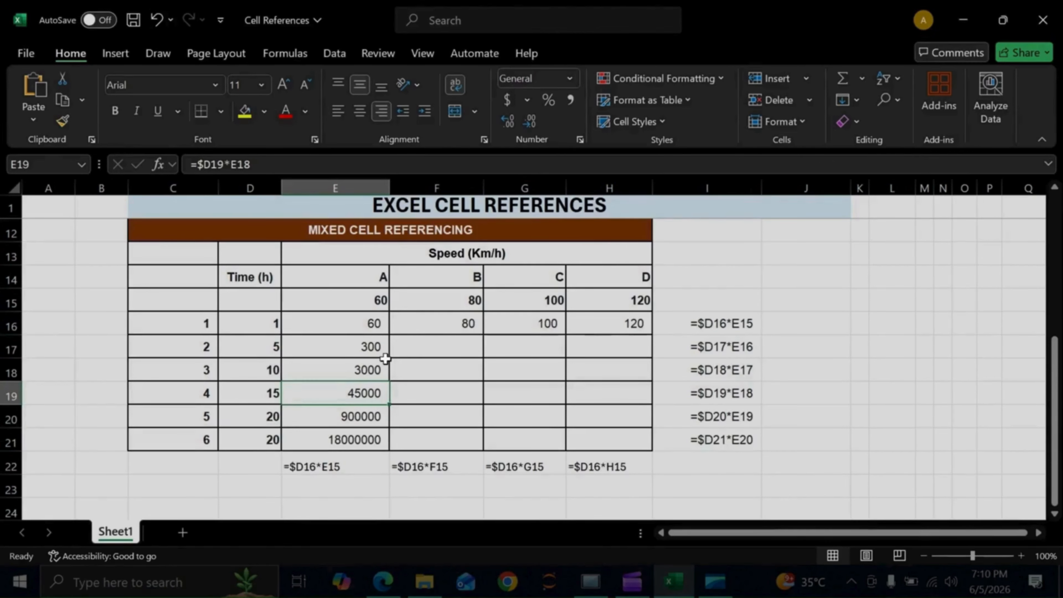
{"action": "left_click", "coordinate": [361, 340]}
{"action": "double_click", "coordinate": [361, 340]}
{"action": "key", "text": "Return"}
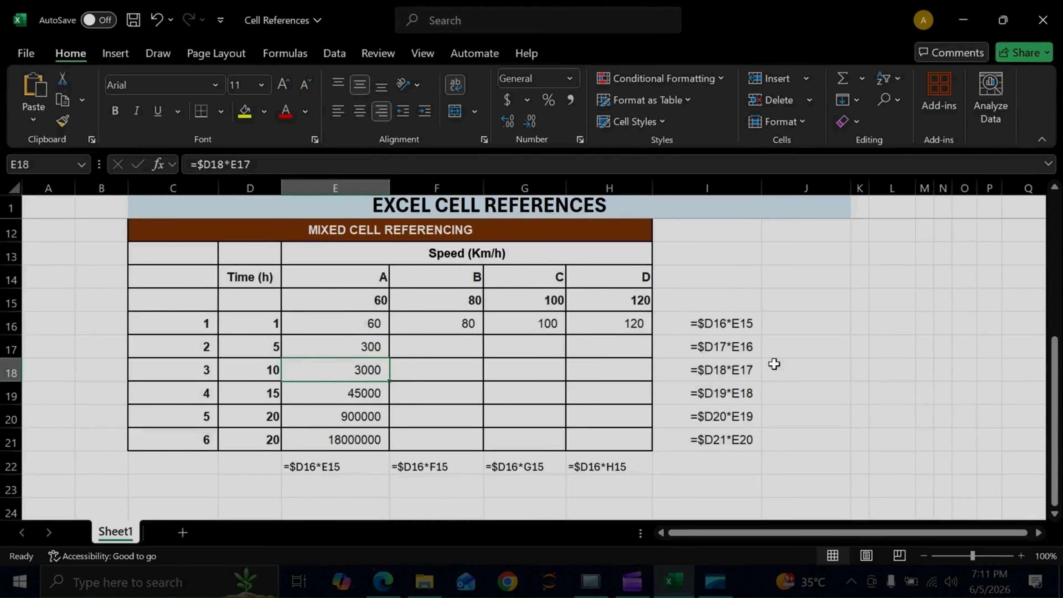
Compare the formulas in E16, E17 and E18 to trace how the speed reference shifts away from E15.
{"action": "left_click", "coordinate": [371, 329]}
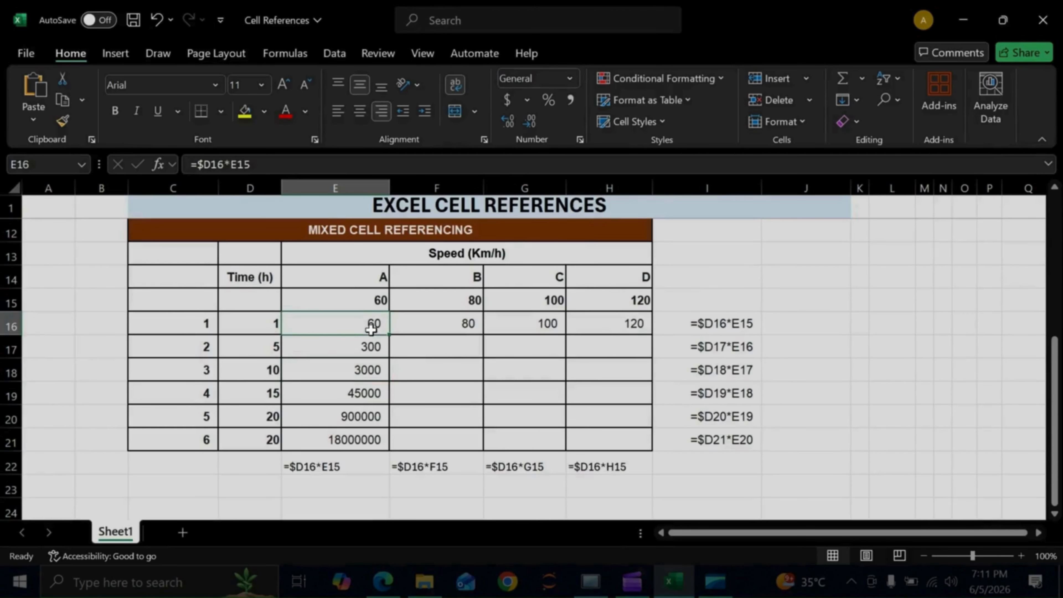
{"action": "double_click", "coordinate": [371, 328]}
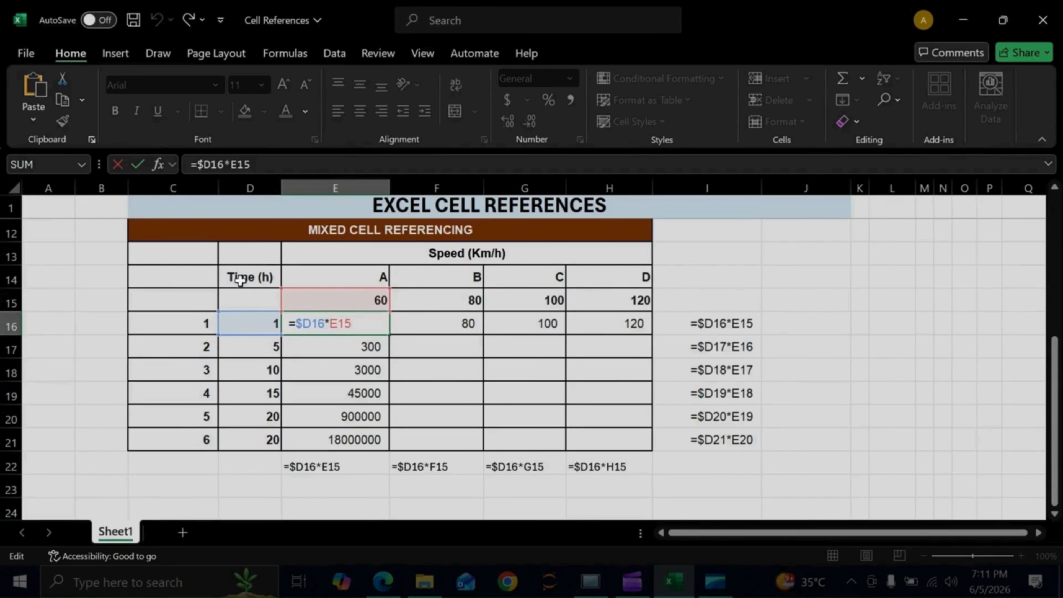
{"action": "double_click", "coordinate": [357, 347]}
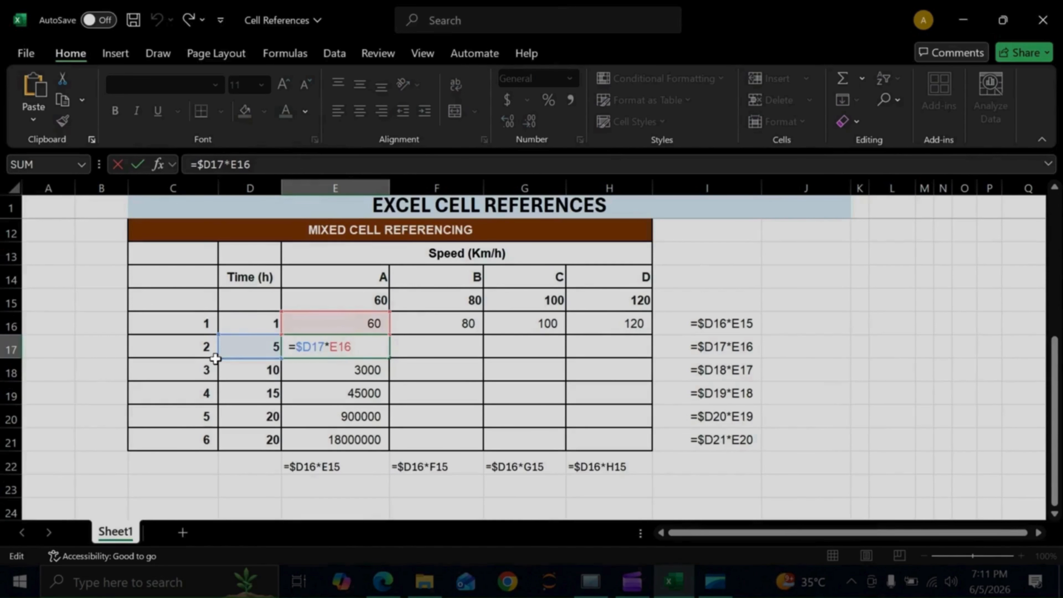
{"action": "left_click", "coordinate": [370, 374]}
{"action": "double_click", "coordinate": [370, 374]}
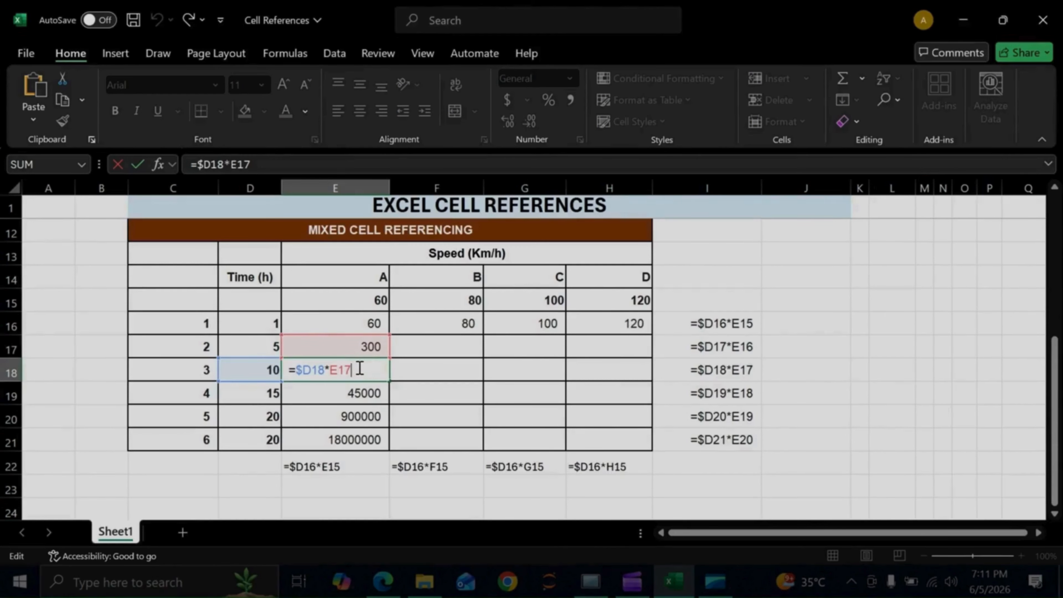
{"action": "left_click", "coordinate": [374, 299]}
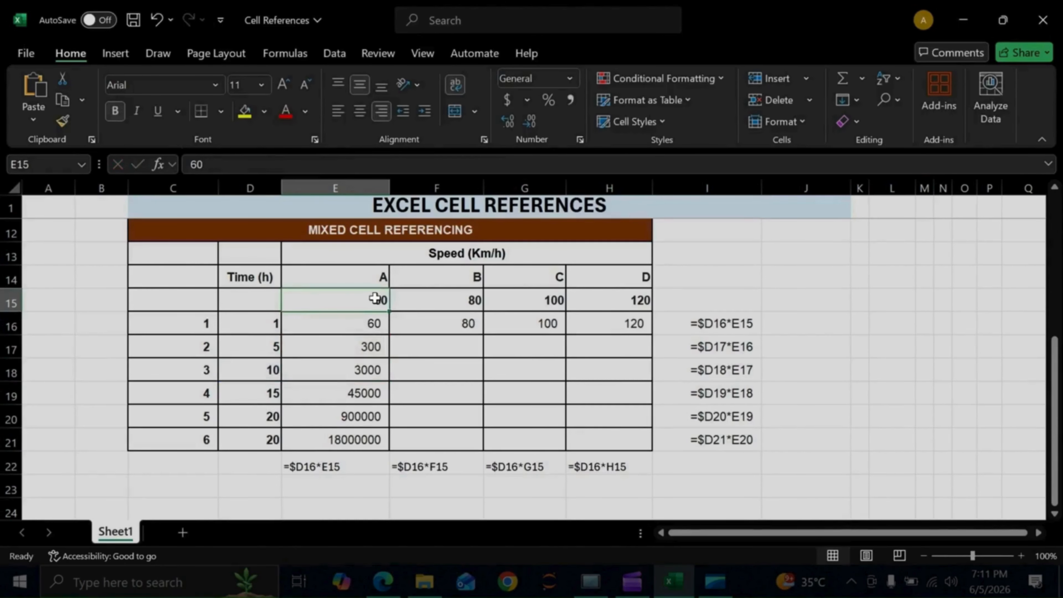
Lock the speed reference's row in E16, making it =$D16*E$15, and fill the formula down to E21.
{"action": "double_click", "coordinate": [363, 325]}
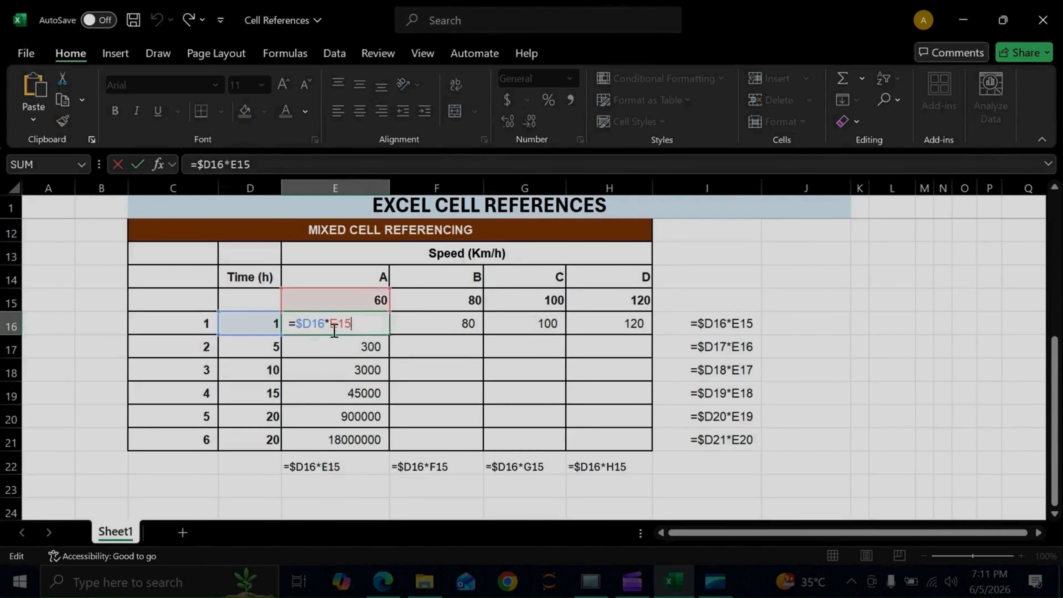
{"action": "left_click", "coordinate": [339, 325]}
{"action": "type", "text": "$"}
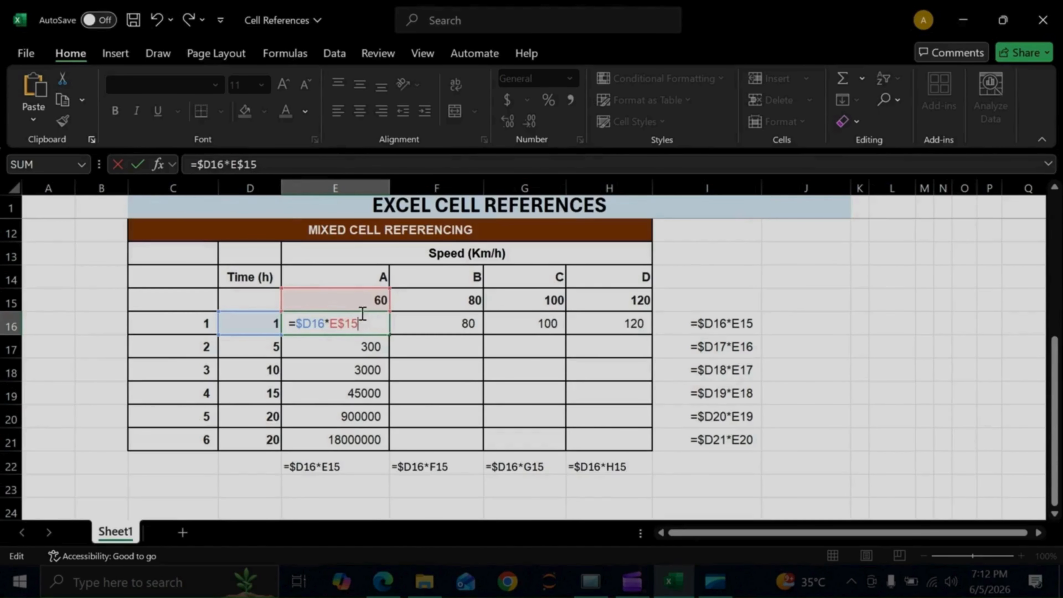
{"action": "key", "text": "Return"}
{"action": "left_click", "coordinate": [310, 329]}
{"action": "left_click_drag", "start_coordinate": [388, 334], "coordinate": [388, 444]}
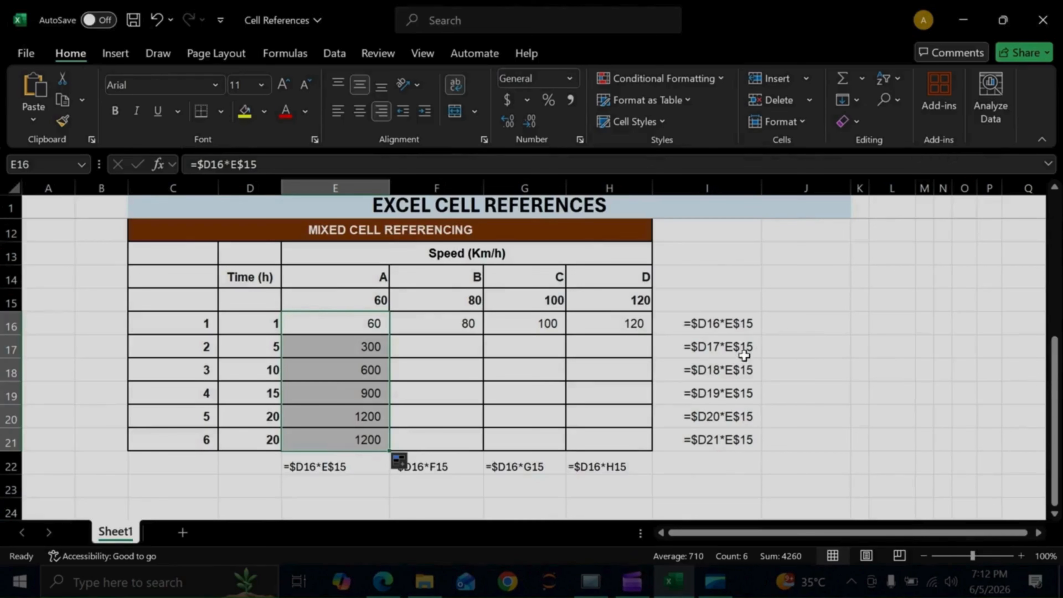
{"action": "left_click", "coordinate": [855, 463]}
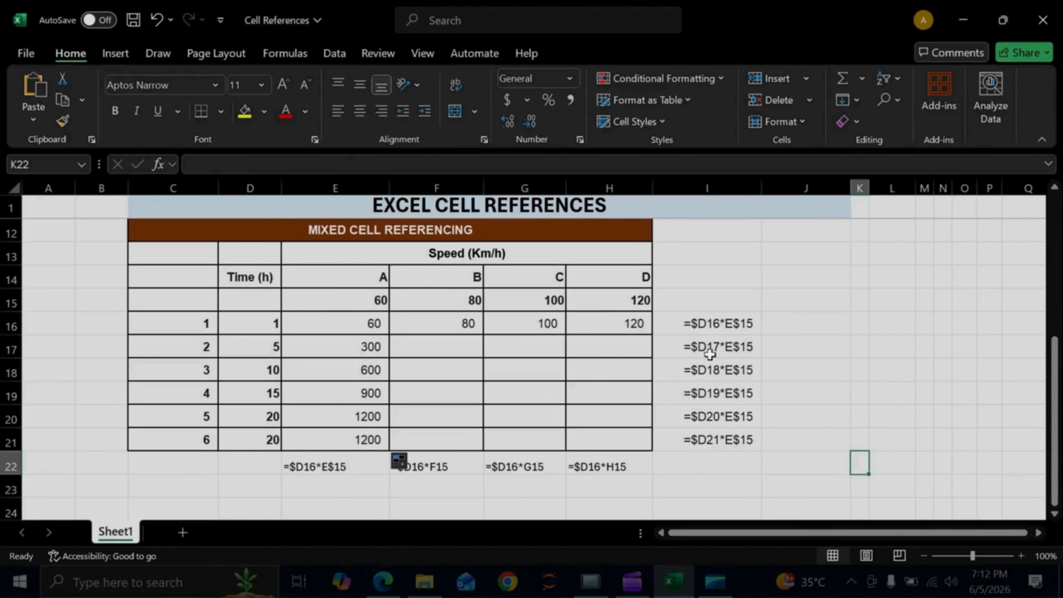
Fill the =$D17*E$15 formula from E17 across to H17, and fill F17, G17 and H17 down to row 21.
{"action": "left_click", "coordinate": [371, 342]}
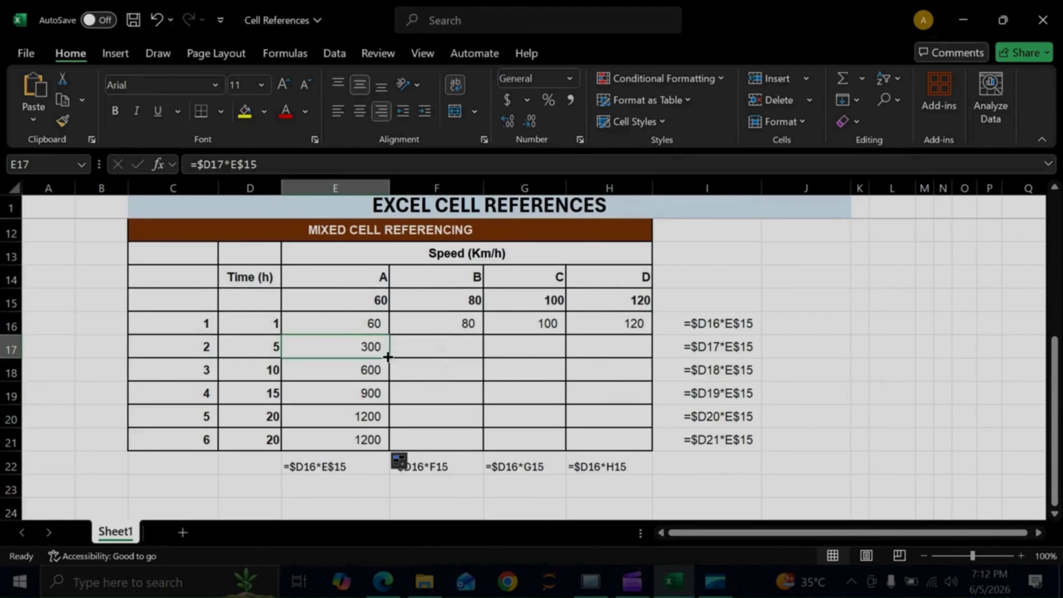
{"action": "left_click_drag", "start_coordinate": [388, 357], "coordinate": [647, 354]}
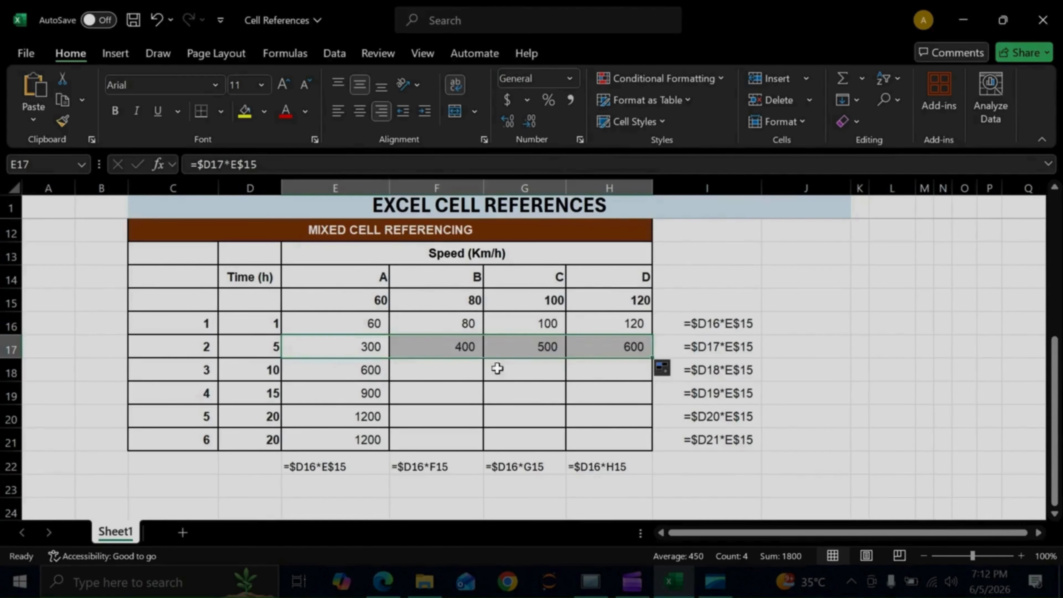
{"action": "left_click", "coordinate": [482, 350]}
{"action": "left_click_drag", "start_coordinate": [481, 356], "coordinate": [482, 449]}
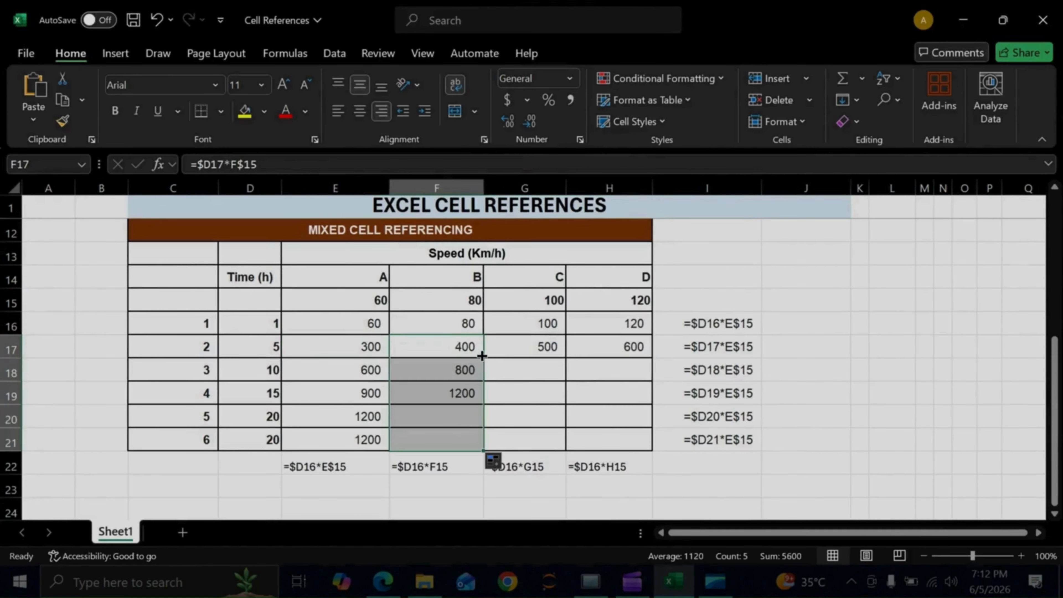
{"action": "left_click", "coordinate": [564, 355]}
{"action": "double_click", "coordinate": [566, 357]}
{"action": "left_click", "coordinate": [649, 355]}
{"action": "double_click", "coordinate": [652, 357]}
{"action": "left_click", "coordinate": [649, 360]}
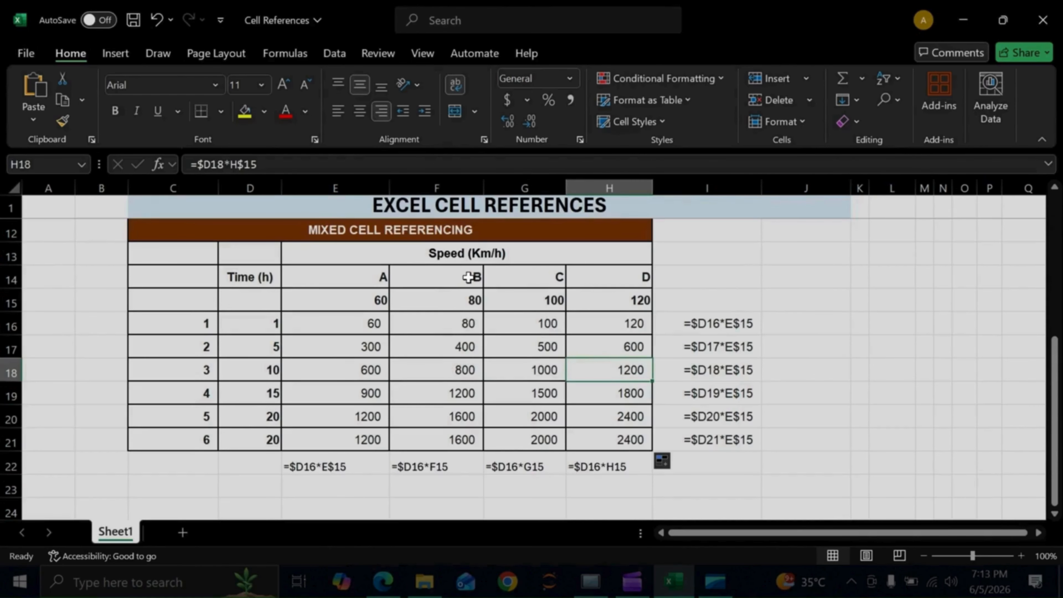
{"action": "left_click", "coordinate": [473, 400]}
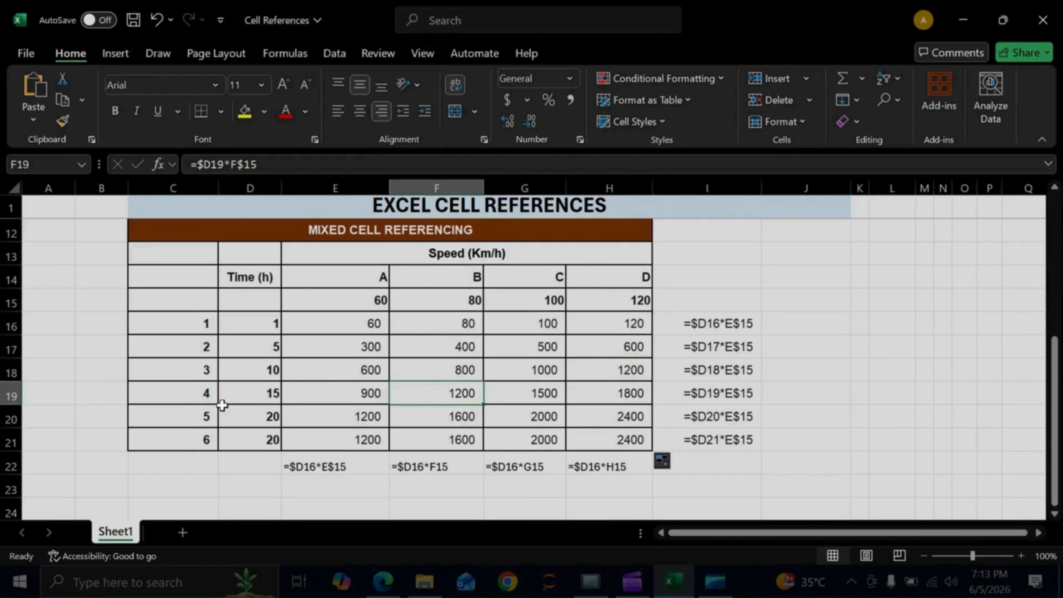